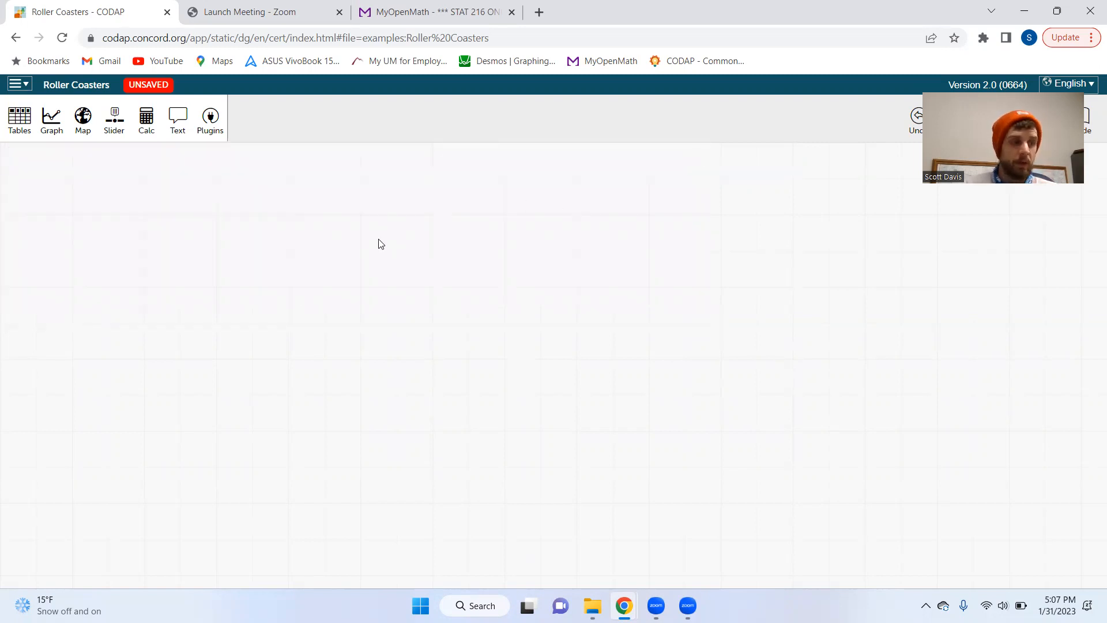
- Create a new graph of the roller coaster data and move it to the middle of the workspace
left_click(51, 121)
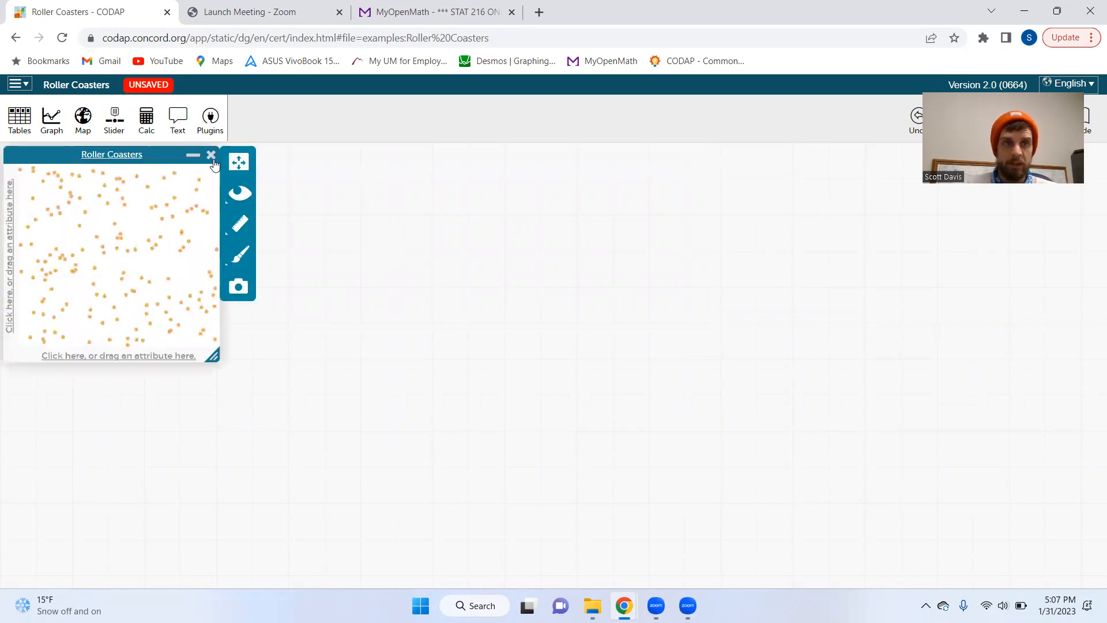
left_click_drag(167, 158, 640, 212)
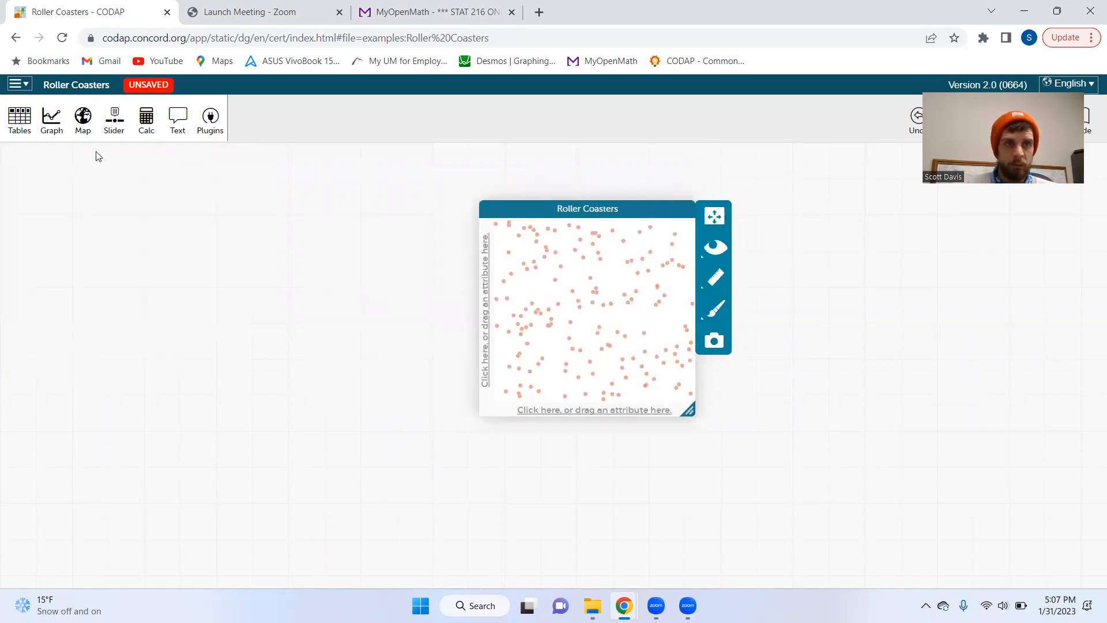
left_click(18, 86)
left_click(185, 205)
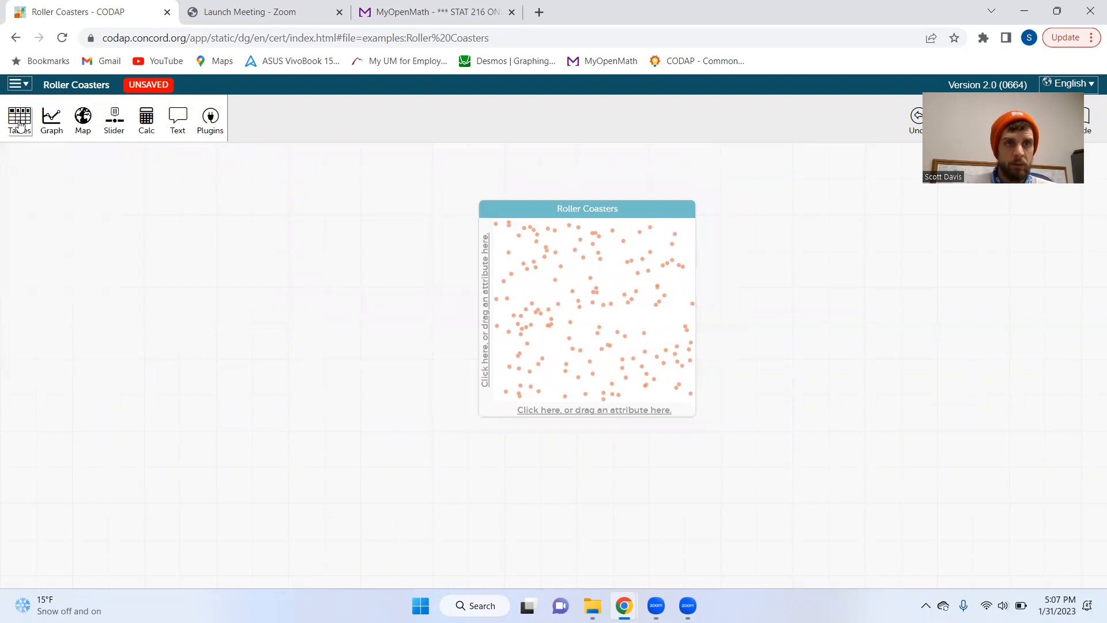
- Open the Sample of US Roller Coasters Across Years table and shift the graph so that less of the table is covered
left_click(19, 118)
left_click(115, 148)
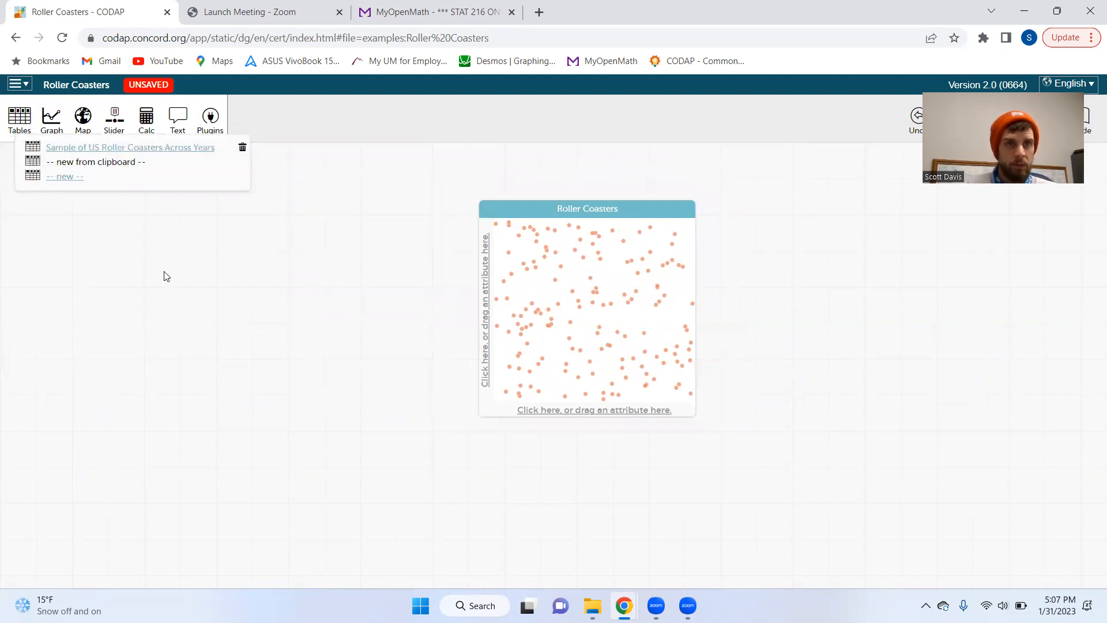
left_click(632, 382)
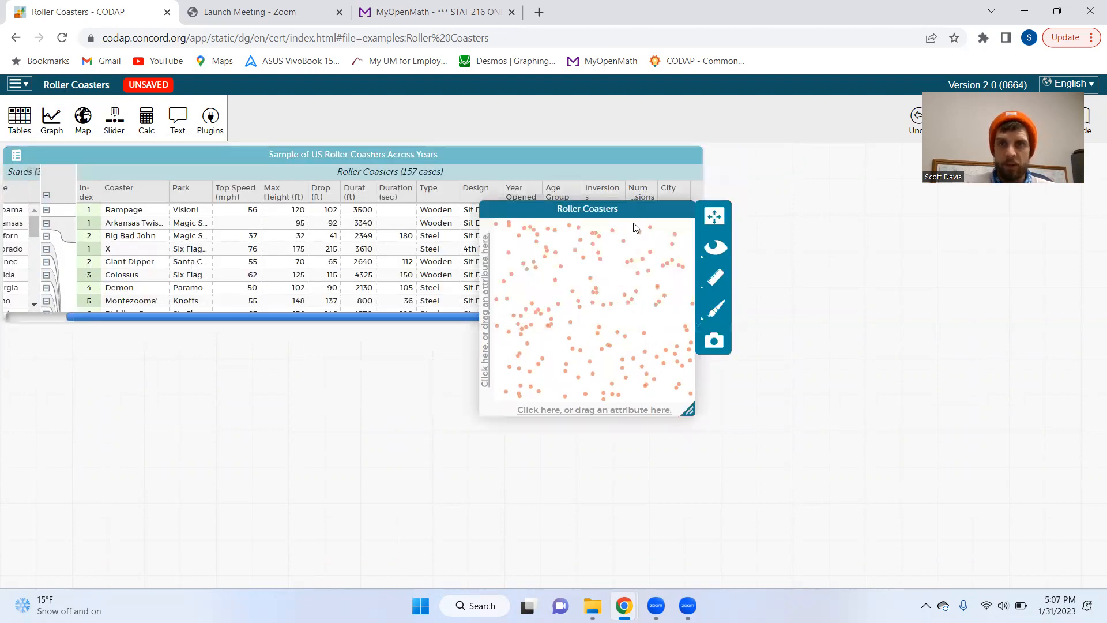
left_click_drag(660, 213, 697, 274)
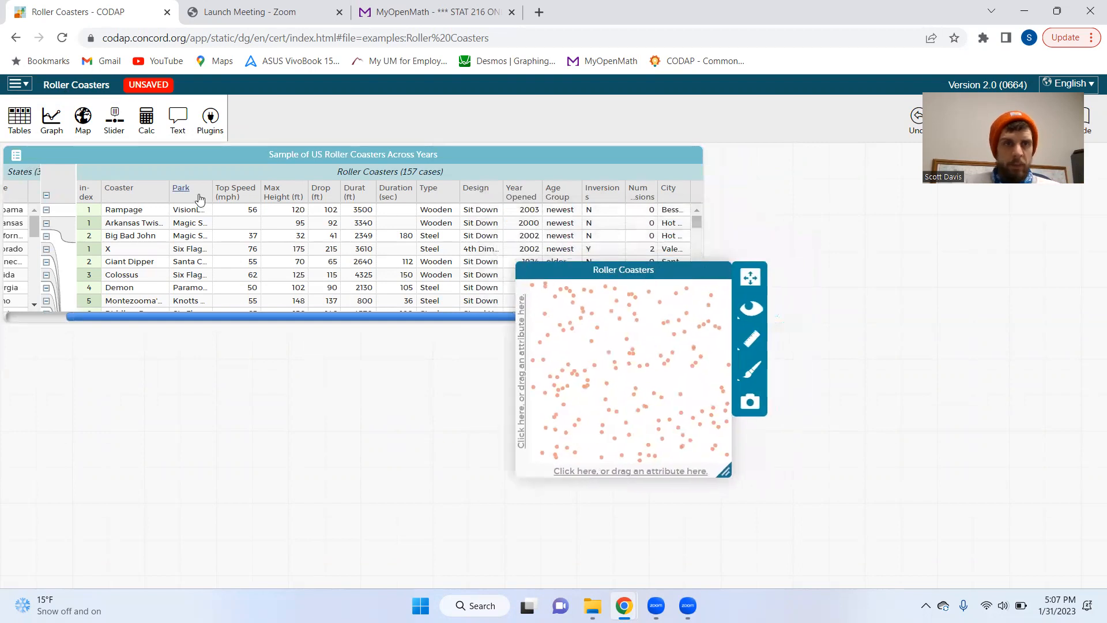
- Plot Max Height (ft) on the graph's horizontal axis and display it as a binned histogram with the dots fused into bars
left_click(128, 196)
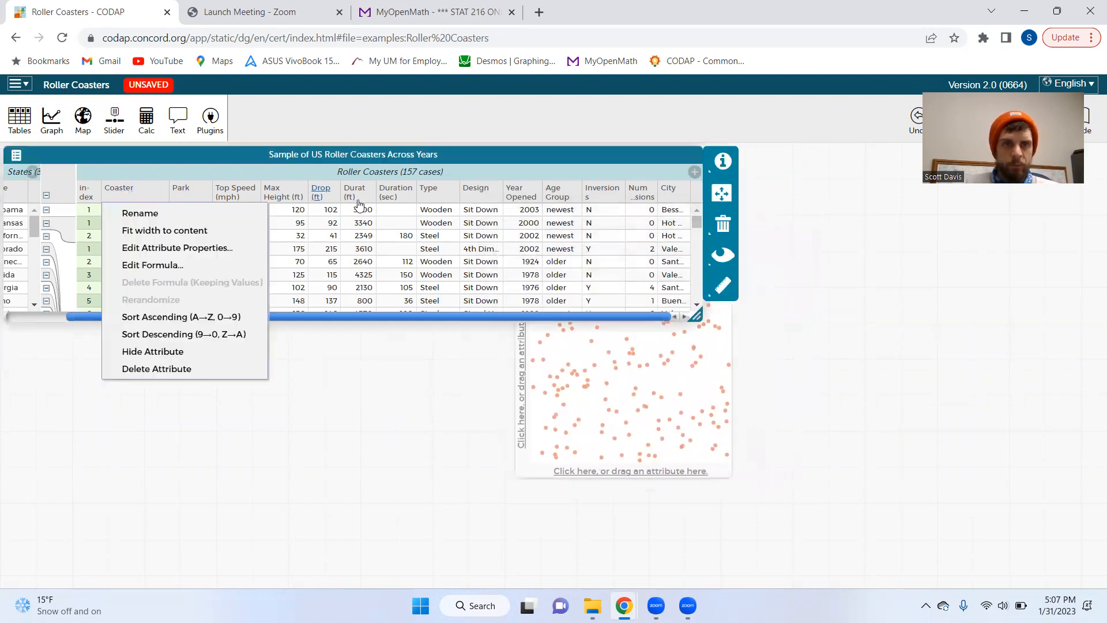
left_click_drag(292, 196, 581, 475)
left_click(750, 369)
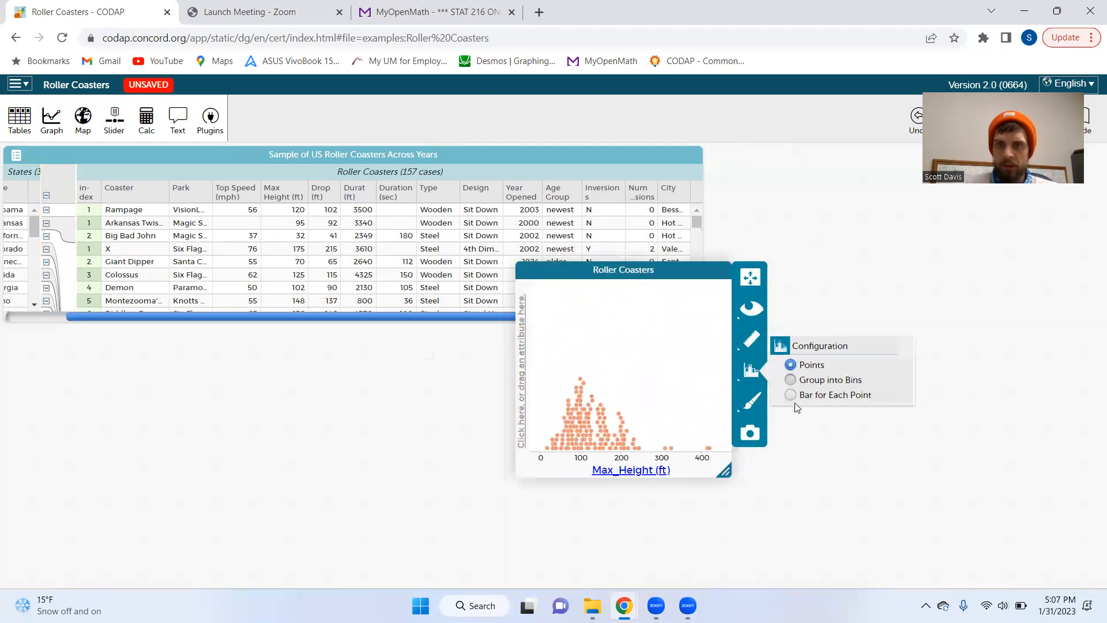
left_click(807, 380)
left_click(751, 369)
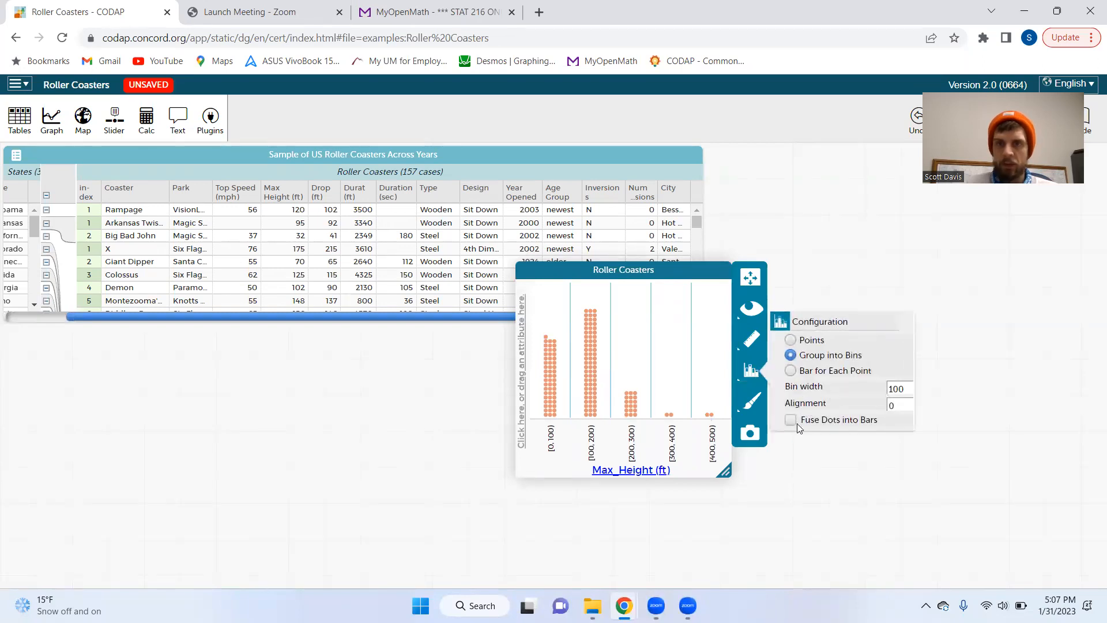
left_click(791, 419)
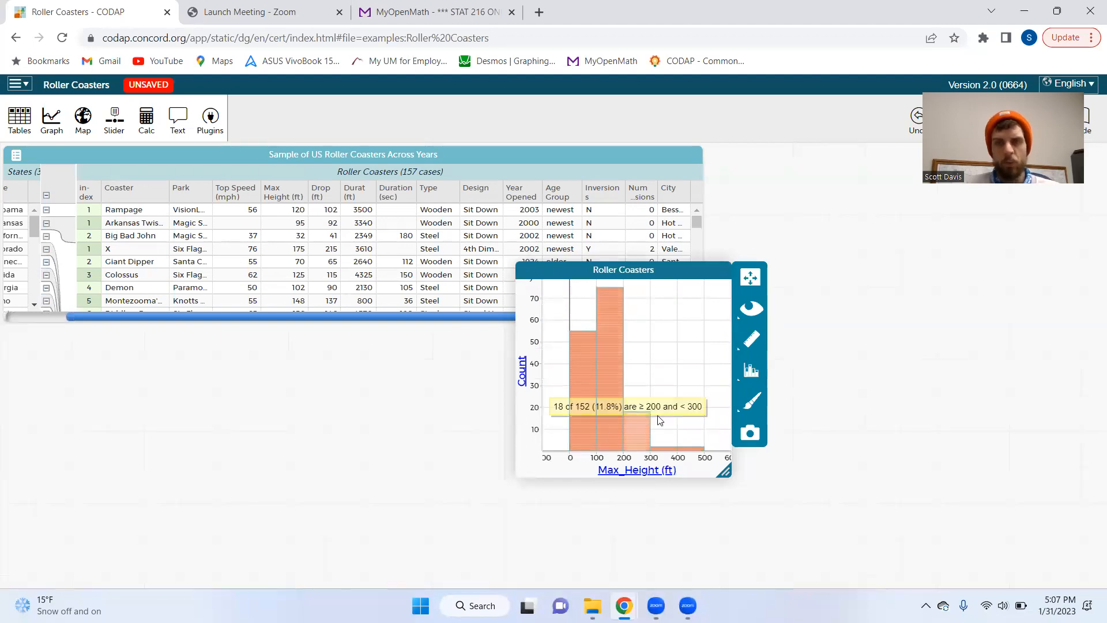
mouse_move(612, 397)
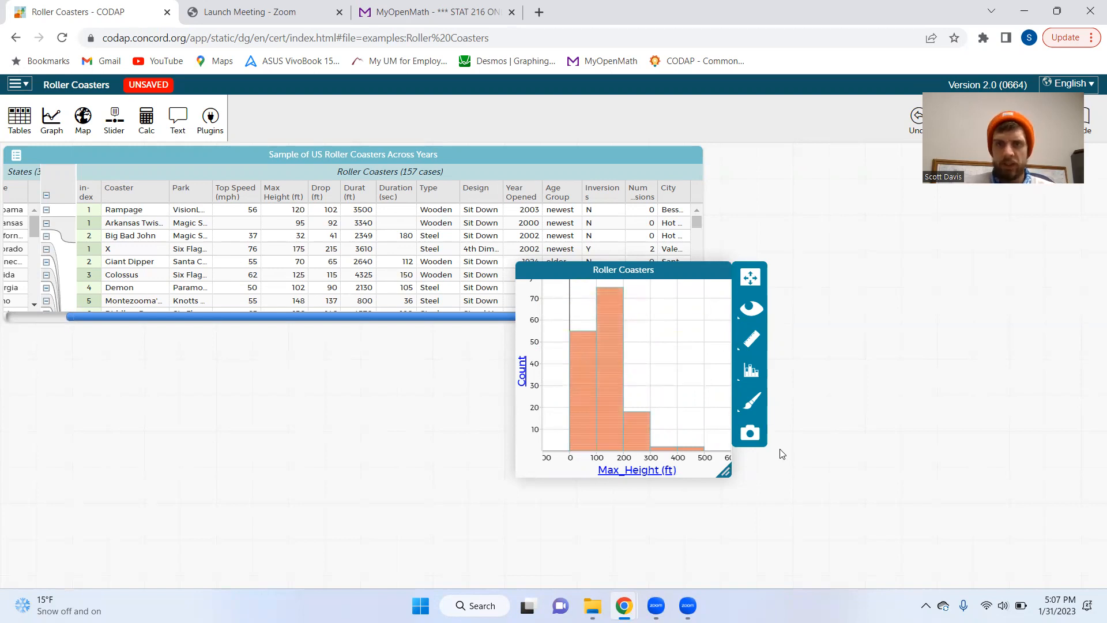
left_click(749, 437)
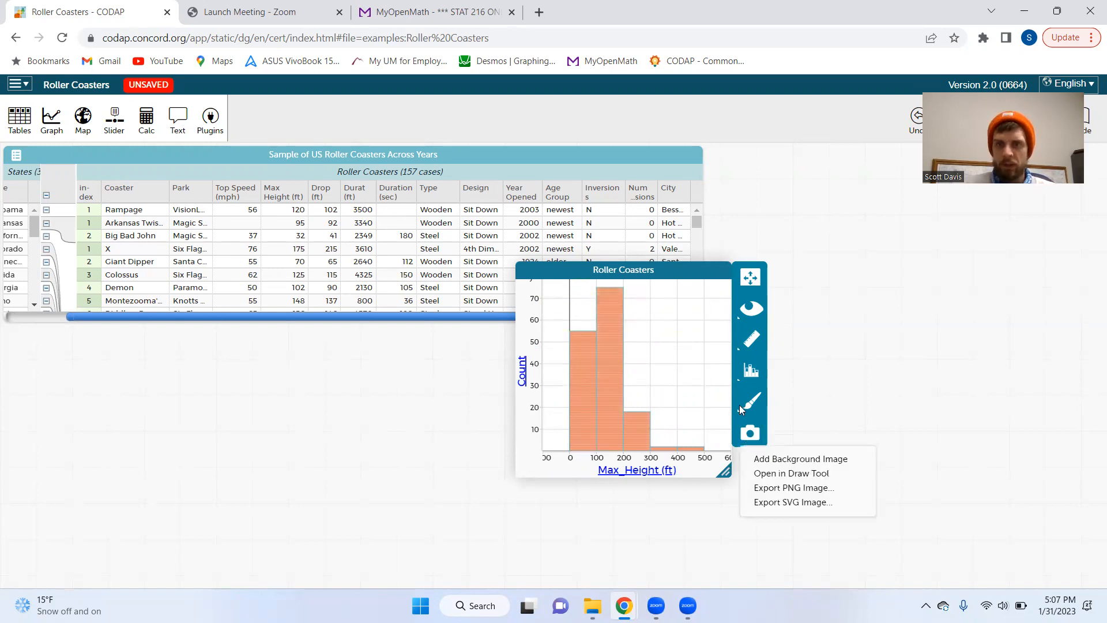
left_click(687, 278)
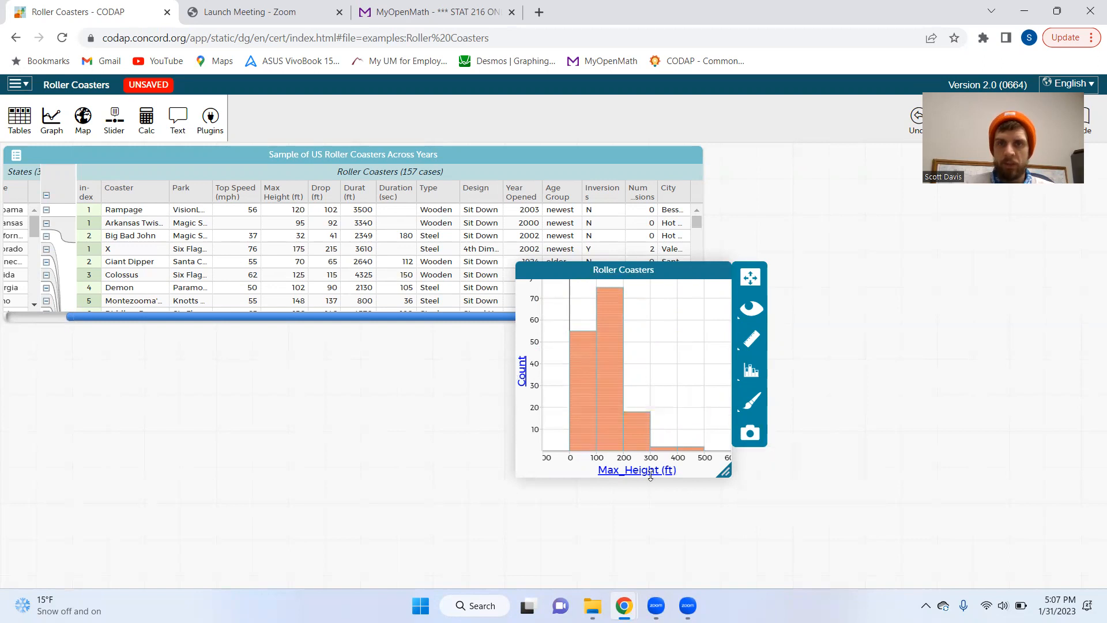
left_click(625, 269)
left_click_drag(664, 270, 595, 266)
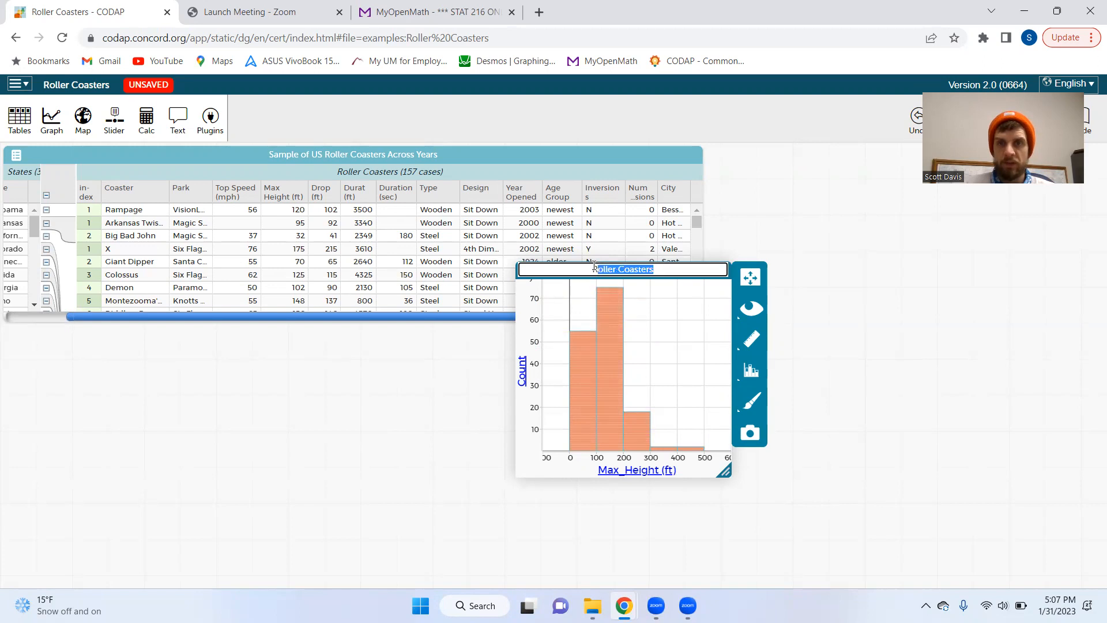
left_click(644, 355)
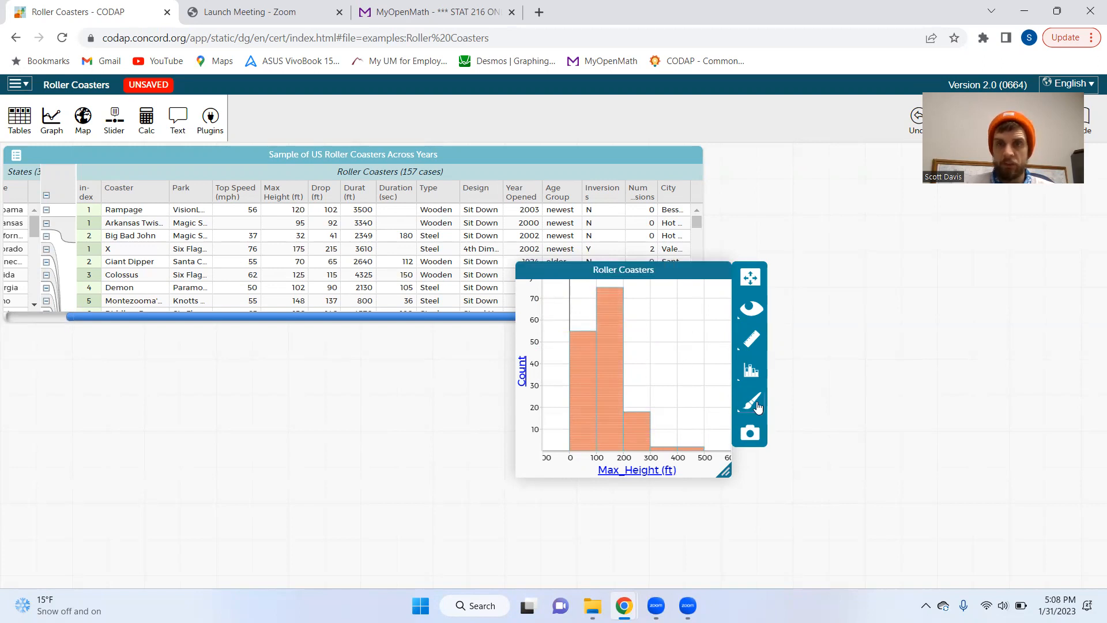
- Try to export the histogram as an SVG image named "Test This image"
left_click(756, 434)
left_click(780, 499)
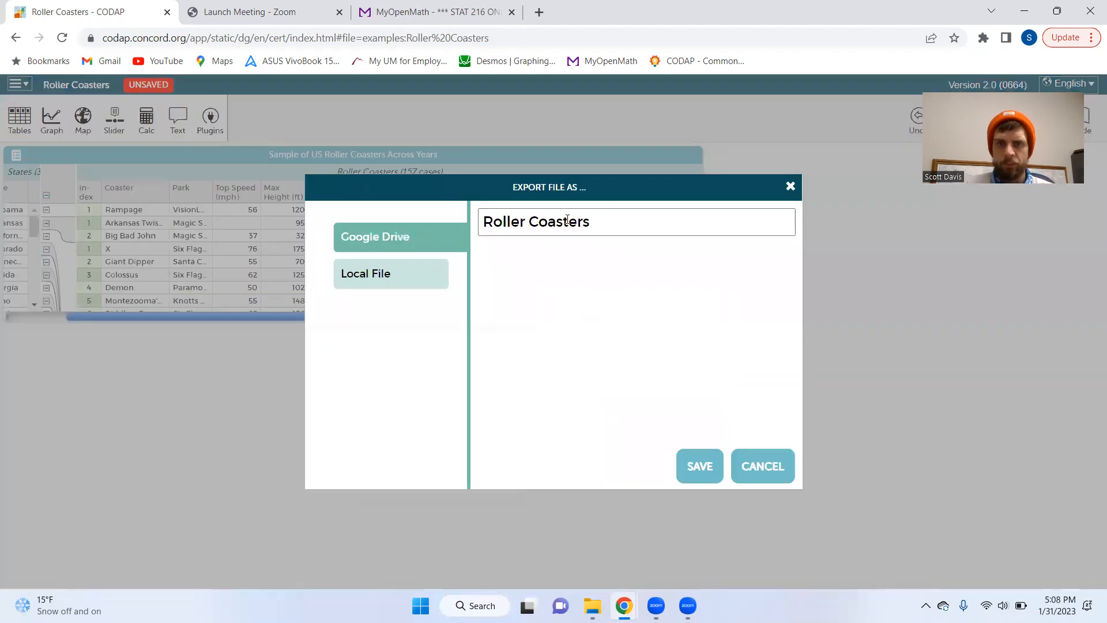
type("Test This image")
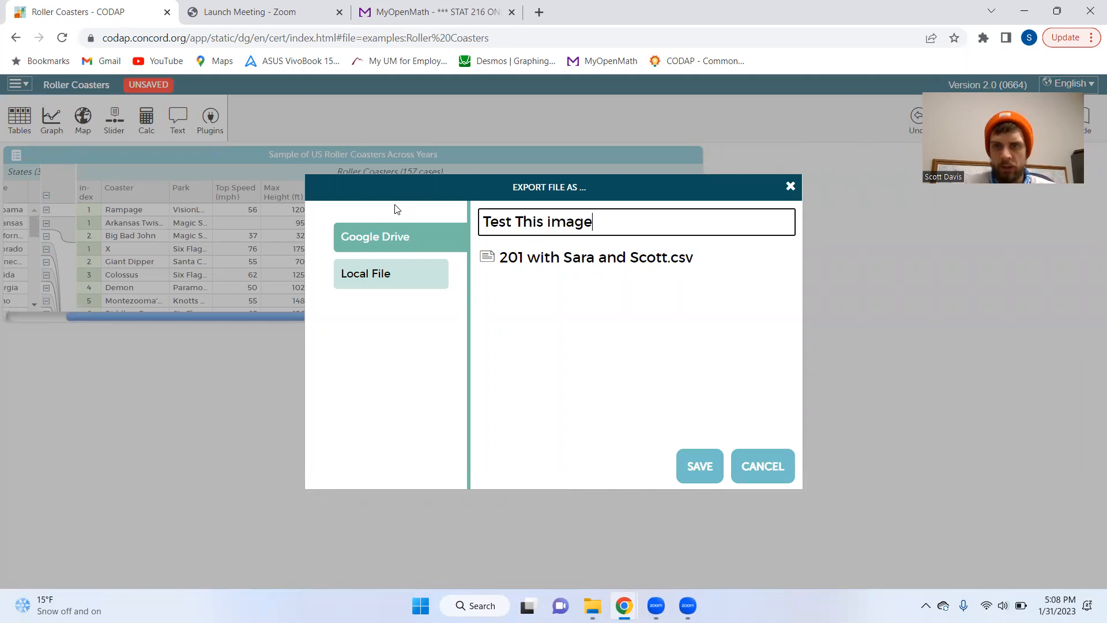
left_click(758, 467)
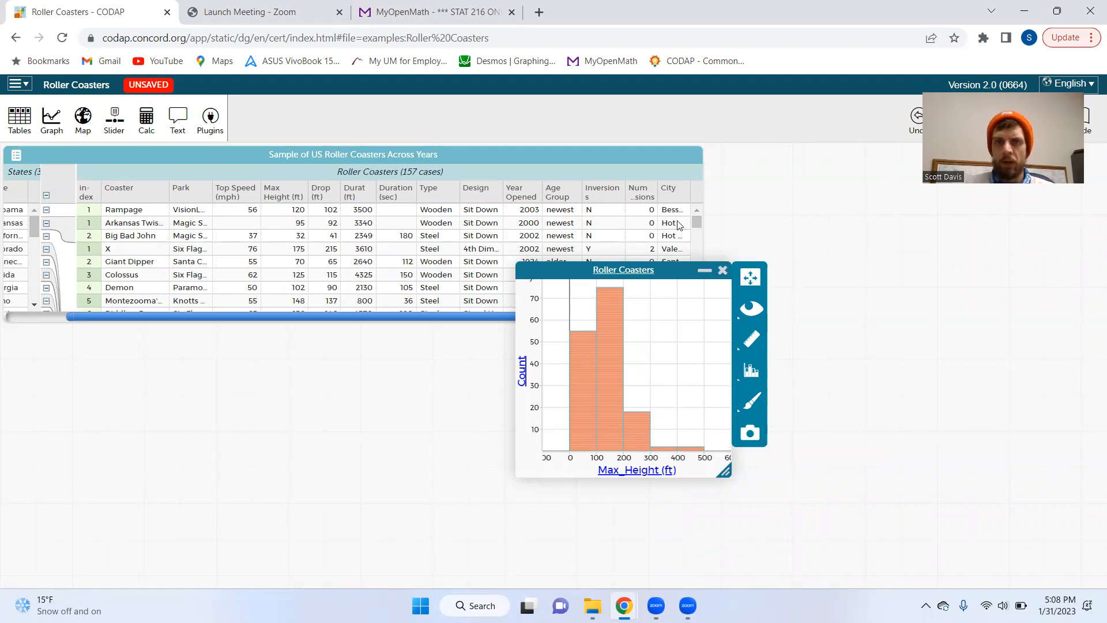
- Move the histogram clear of the data table and open the Snipping Tool
left_click_drag(573, 267, 772, 324)
key("super")
type("snap")
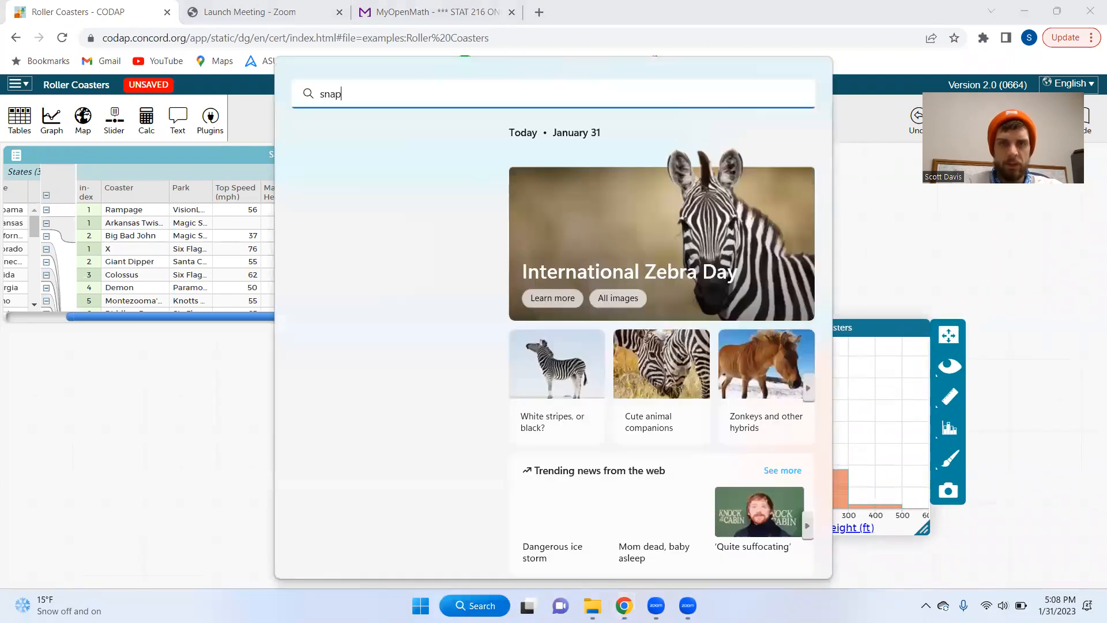
key("BackSpace")
type("ip")
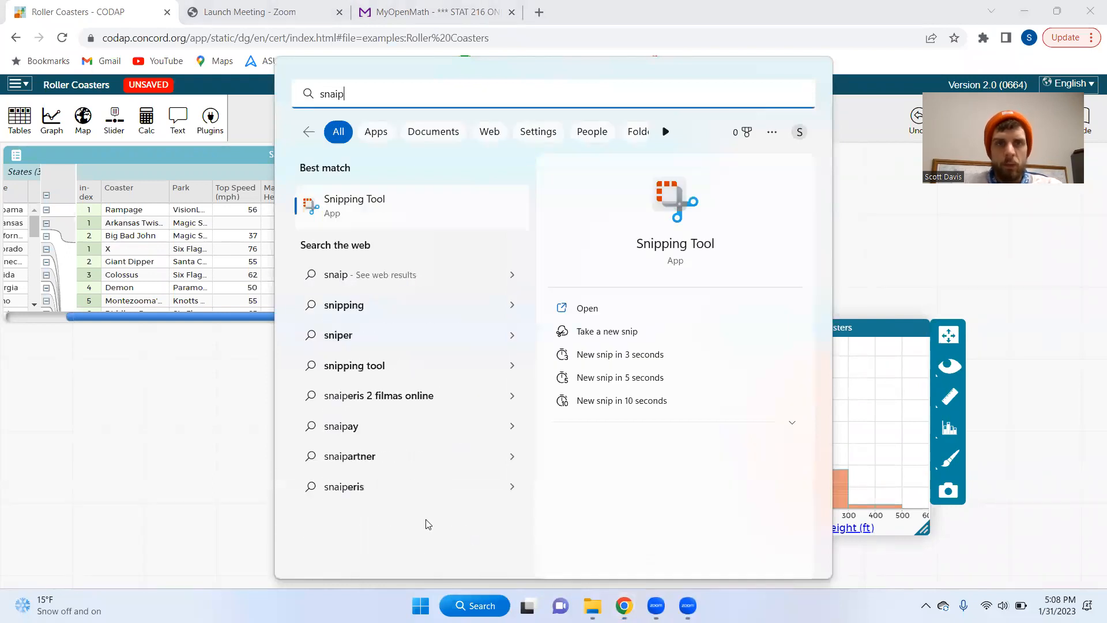
left_click(345, 209)
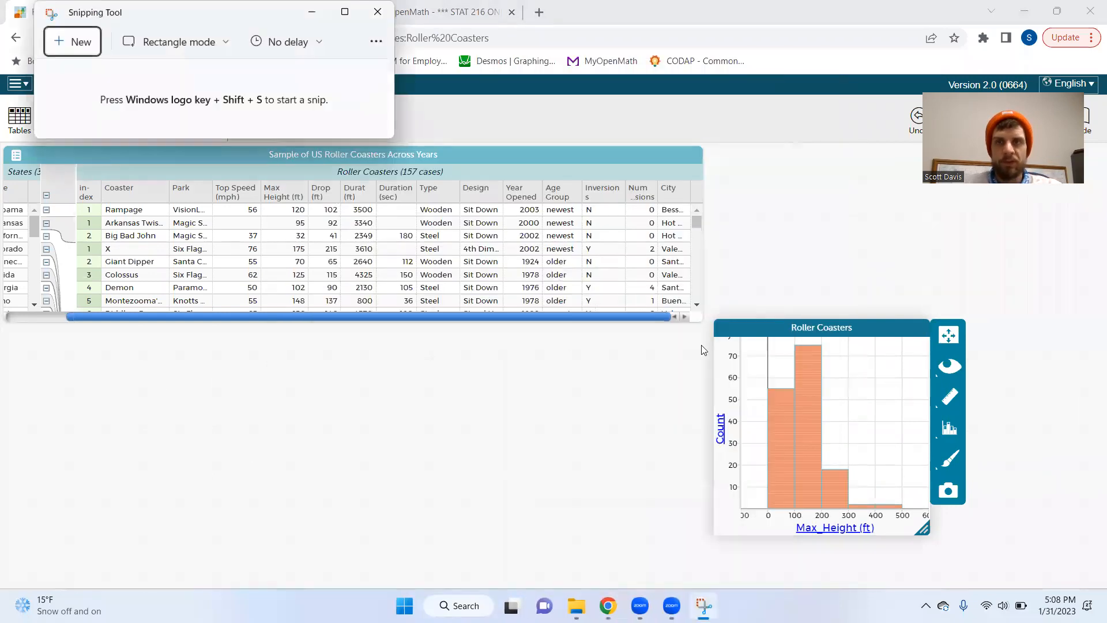
left_click(81, 50)
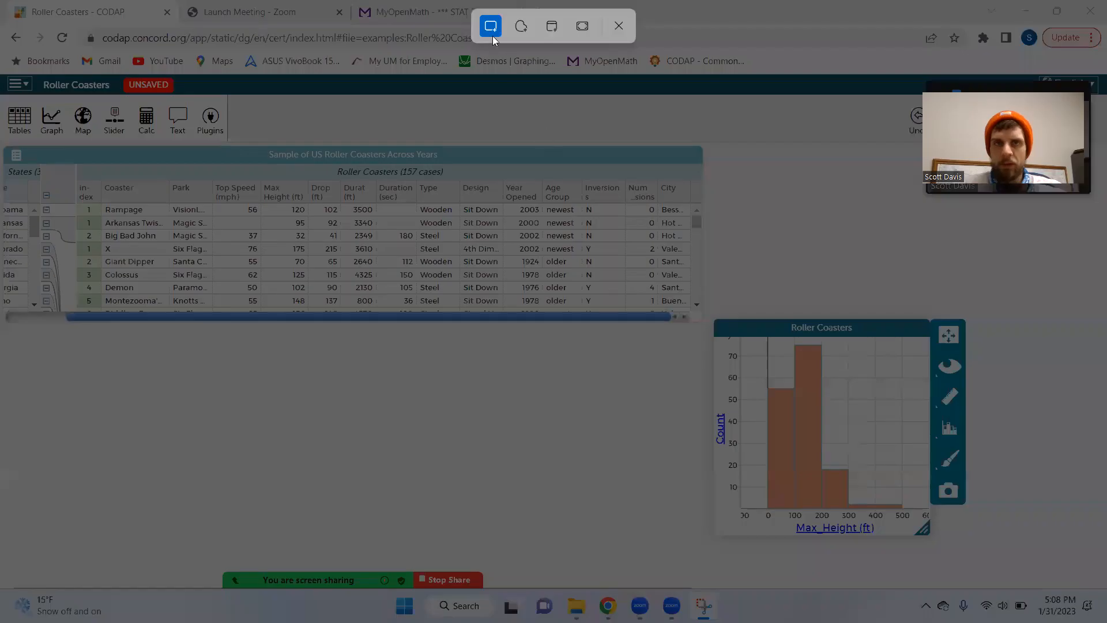
left_click(619, 25)
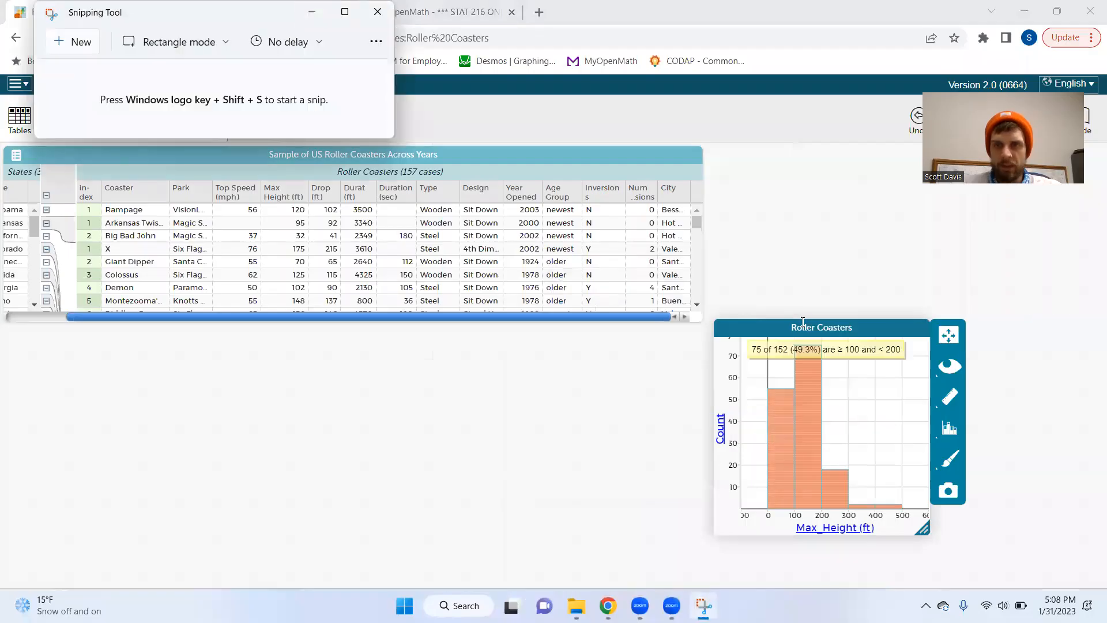
- Reposition and enlarge the histogram, and set its bin width to 50
left_click_drag(769, 327, 567, 241)
left_click_drag(726, 445, 881, 497)
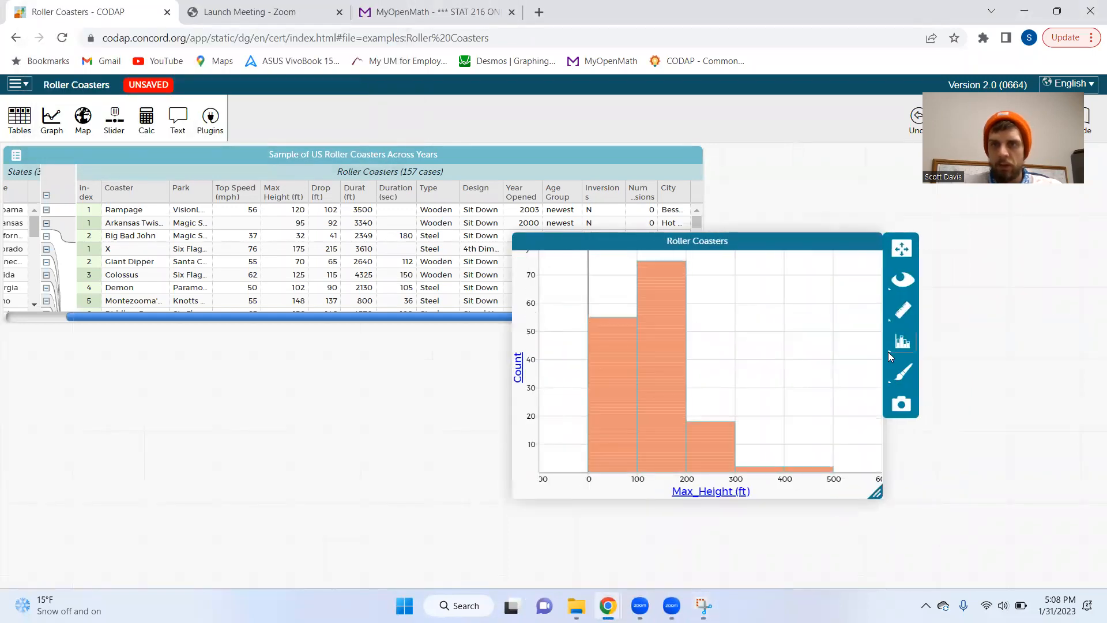
left_click(901, 341)
left_click_drag(1054, 357, 978, 360)
type("50")
key("Tab")
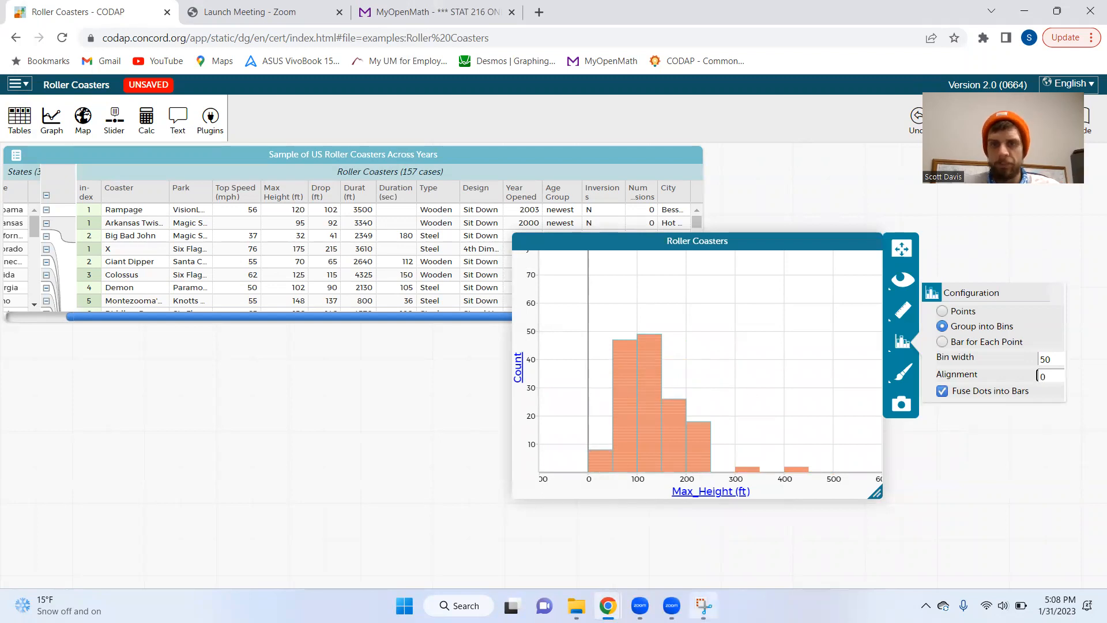
- Capture a rectangular snip of the whole histogram with the Snipping Tool, and close the tool
left_click(703, 606)
left_click(79, 47)
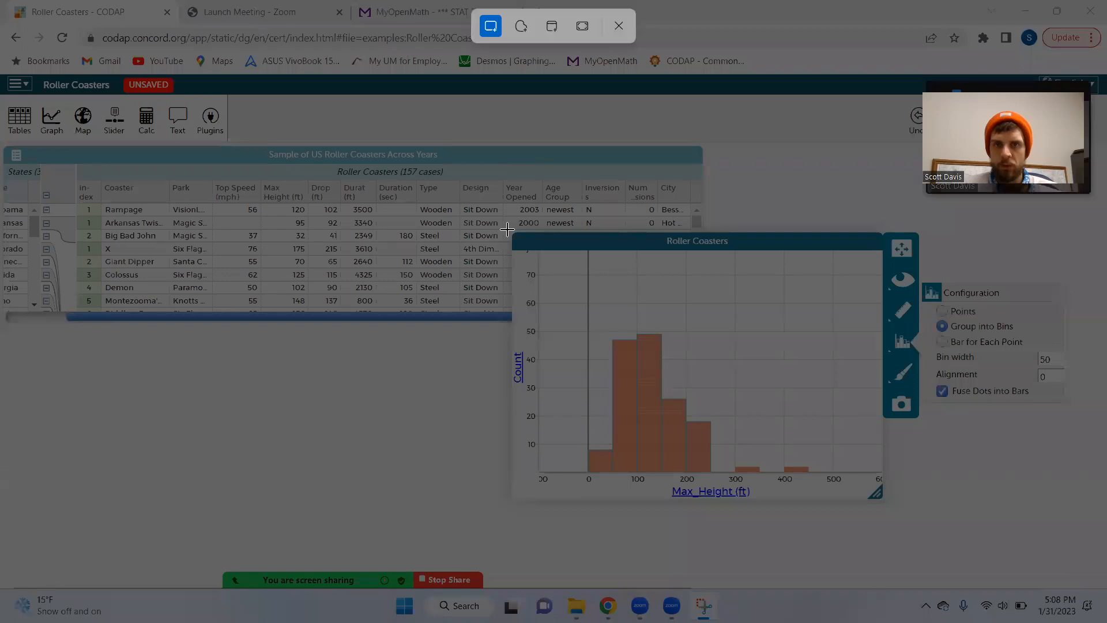
left_click_drag(512, 231, 883, 497)
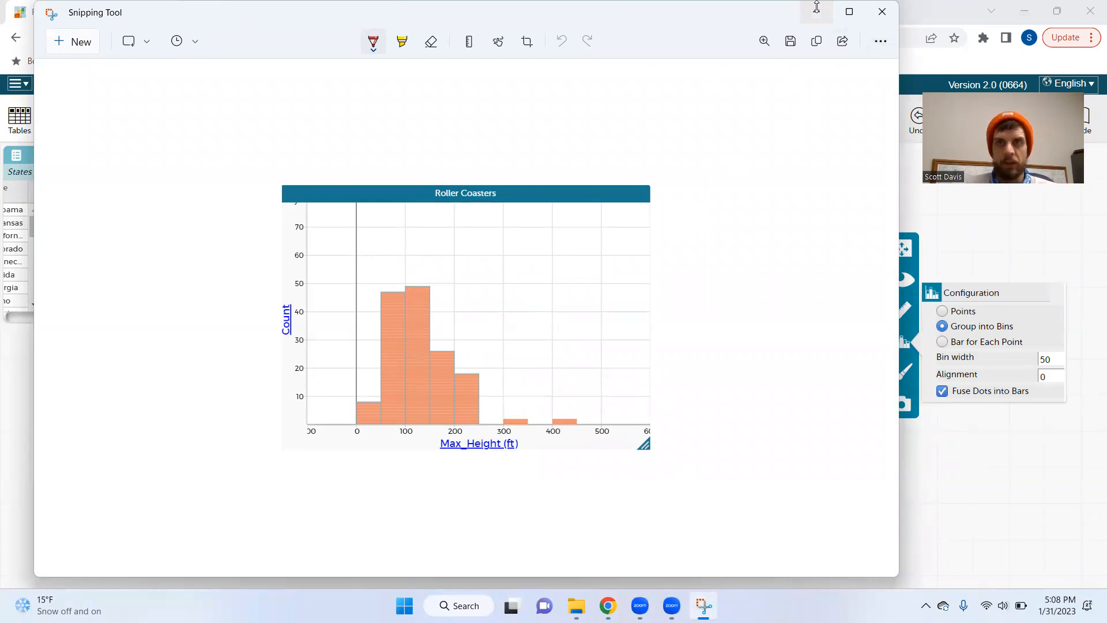
left_click(886, 17)
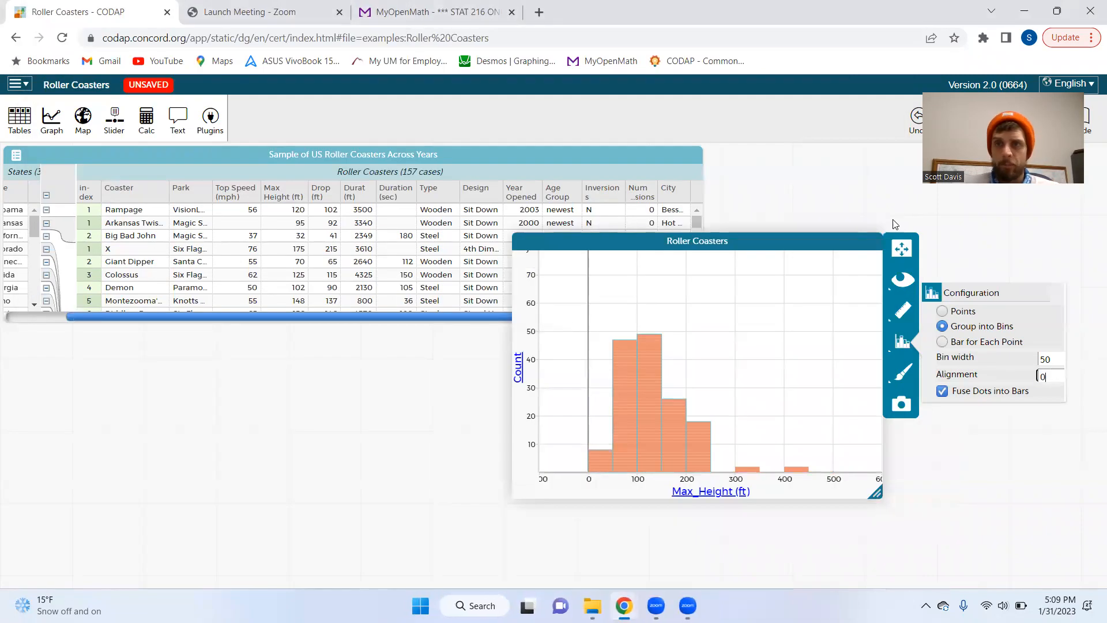
- Close the histogram and plot Max Height (ft) on the horizontal axis of a new graph placed below the table
left_click(872, 242)
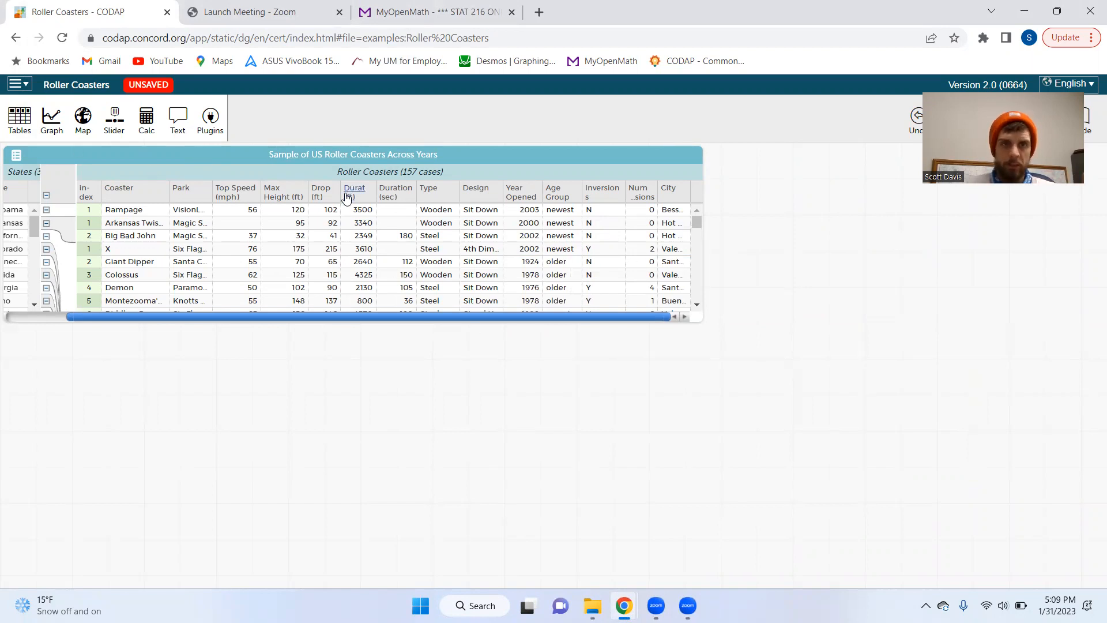
left_click(52, 122)
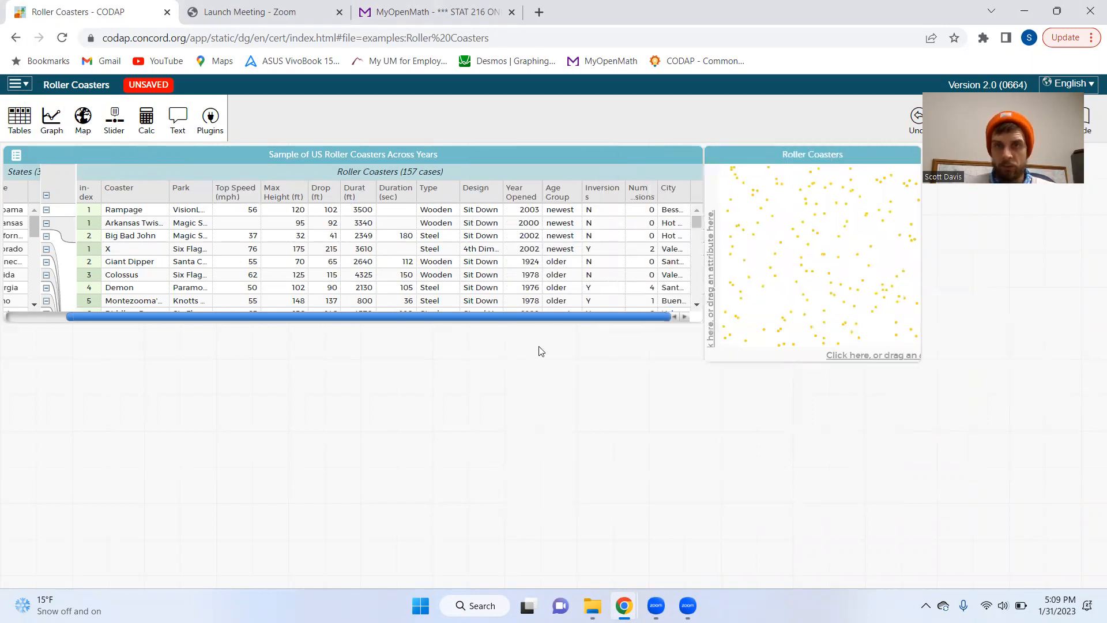
left_click_drag(744, 148, 700, 312)
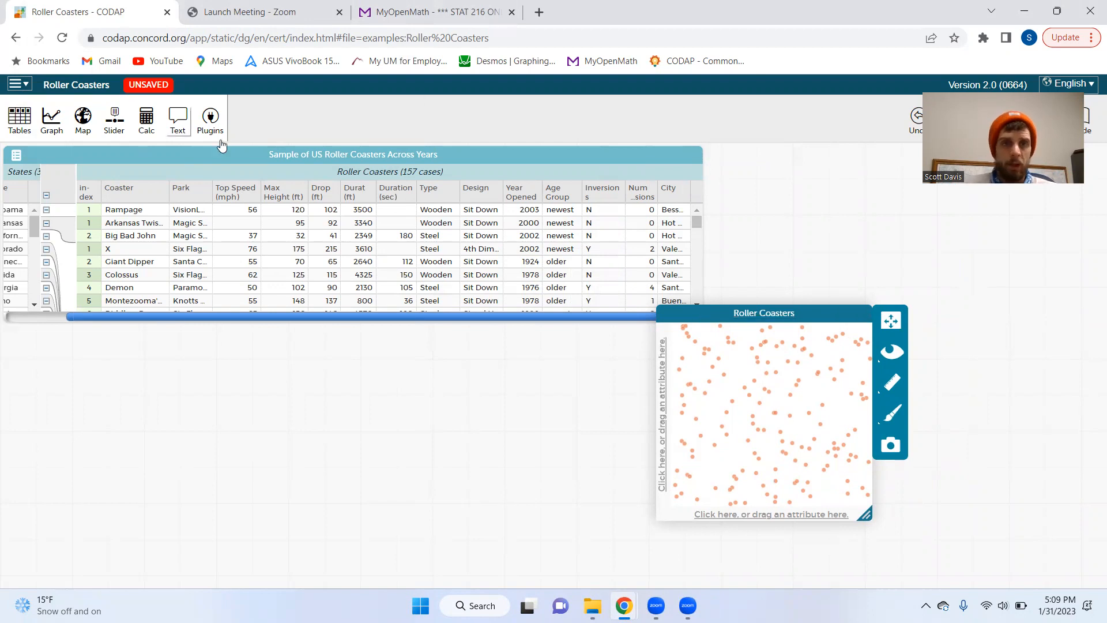
left_click_drag(270, 192, 715, 515)
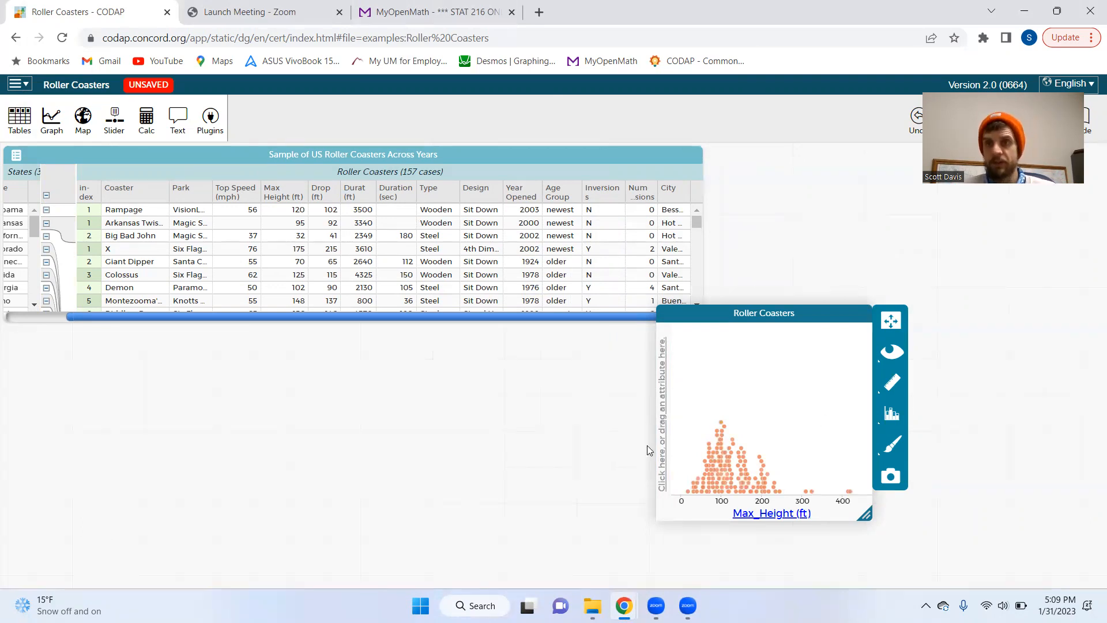
- Try the Count and Show Measure Labels measures on the Max Height dot plot, switching each one off again
left_click(892, 384)
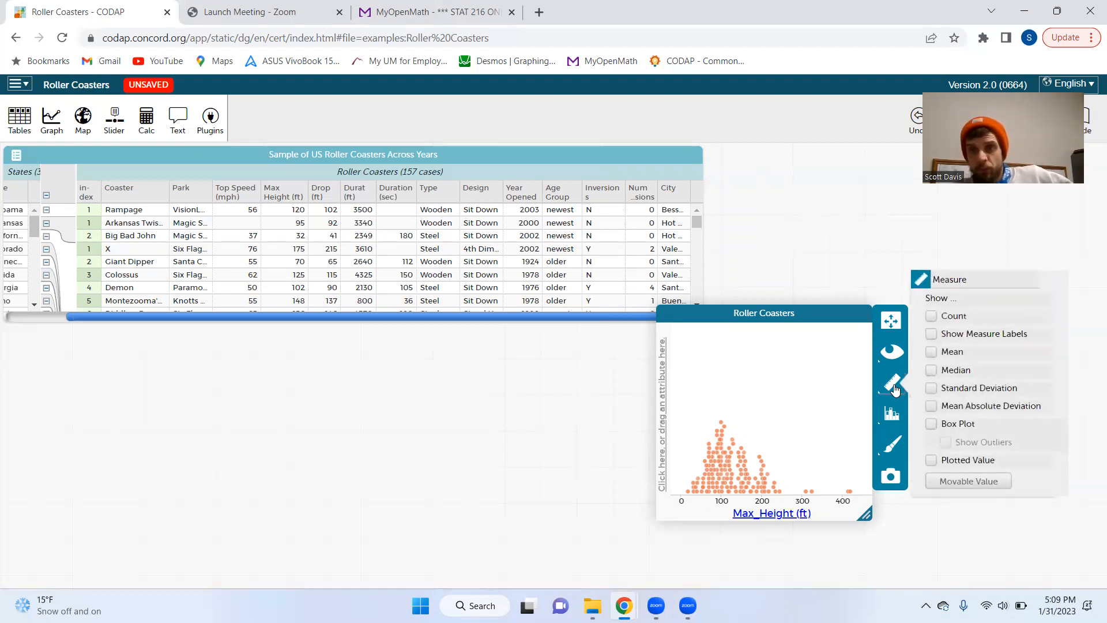
left_click(932, 317)
left_click(933, 319)
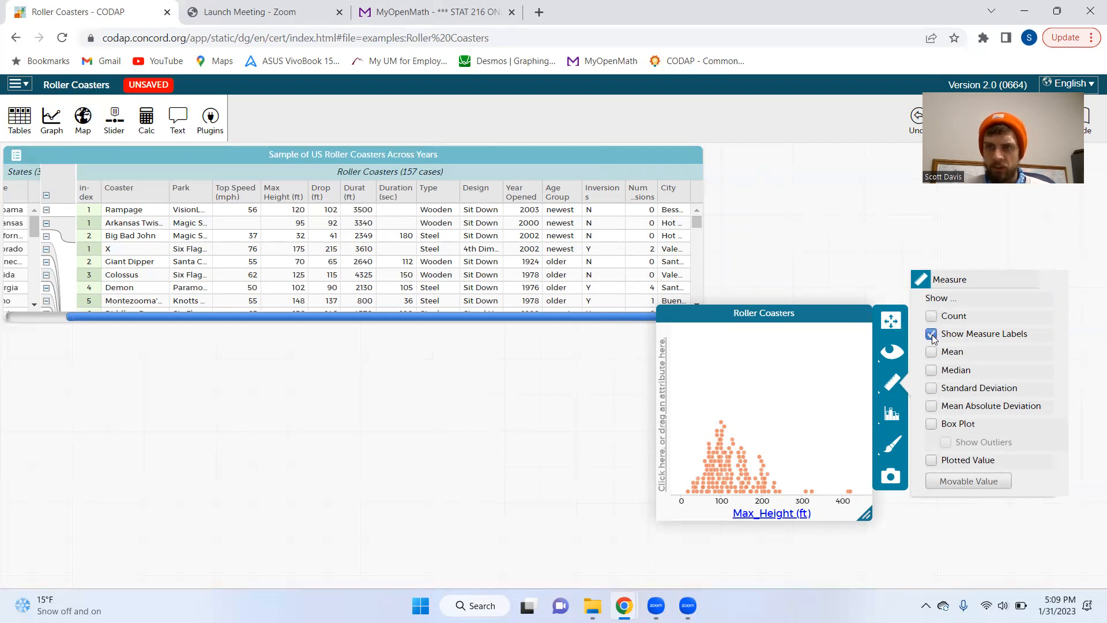
left_click(932, 334)
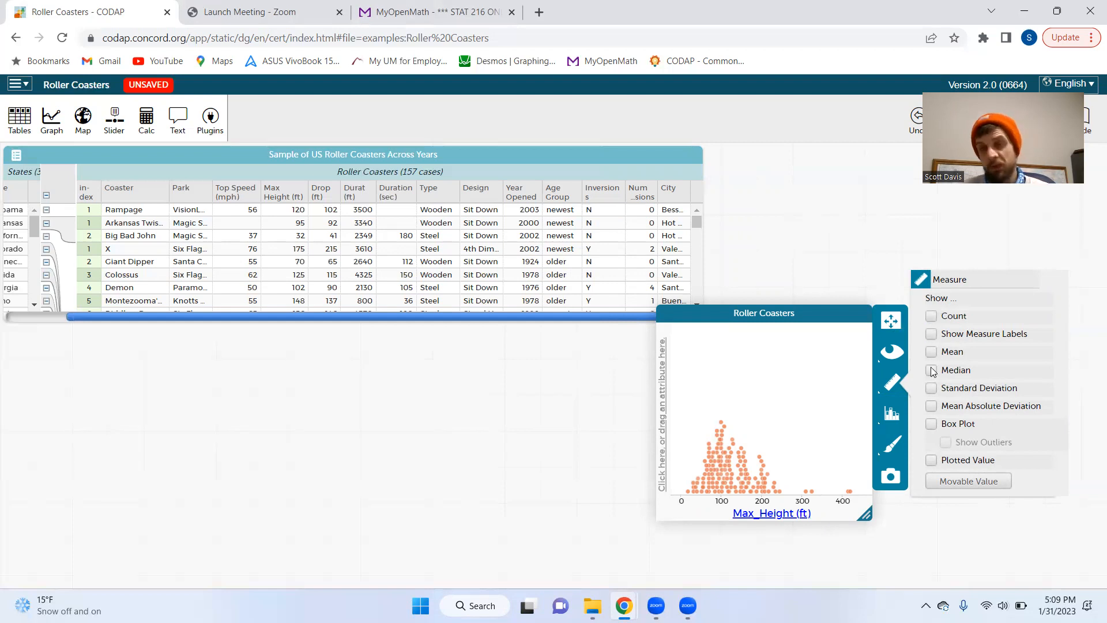
- Move the Max Height dot plot up over the table and enlarge it
left_click_drag(865, 514, 977, 558)
left_click_drag(694, 314, 327, 160)
left_click_drag(609, 406, 689, 479)
- Show the Mean on the Max Height dot plot and read the value of its line
left_click(714, 234)
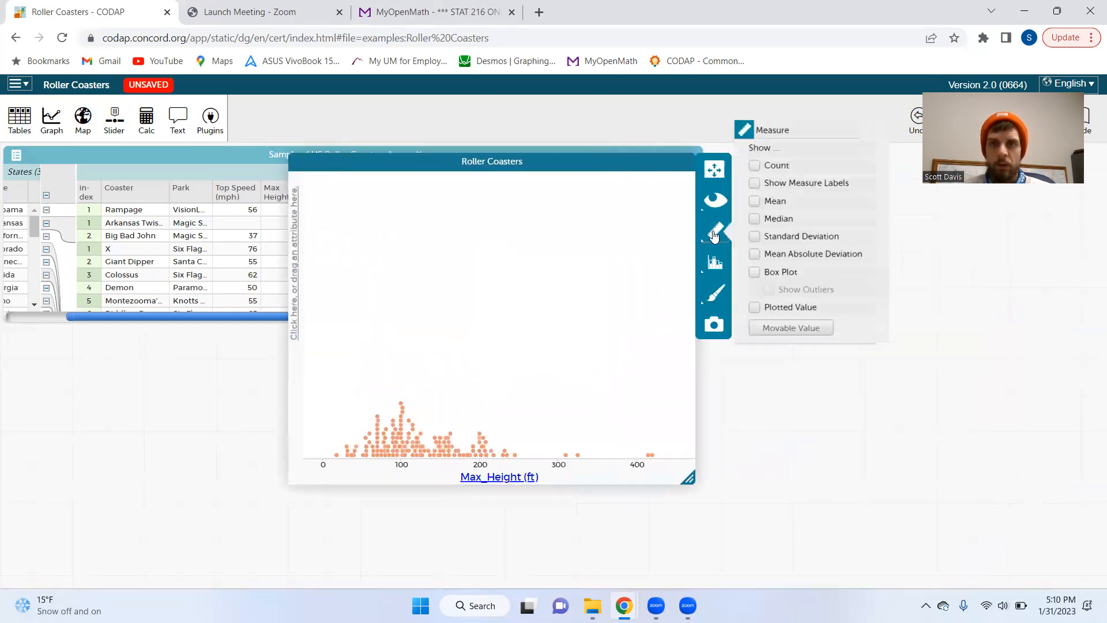
left_click(755, 201)
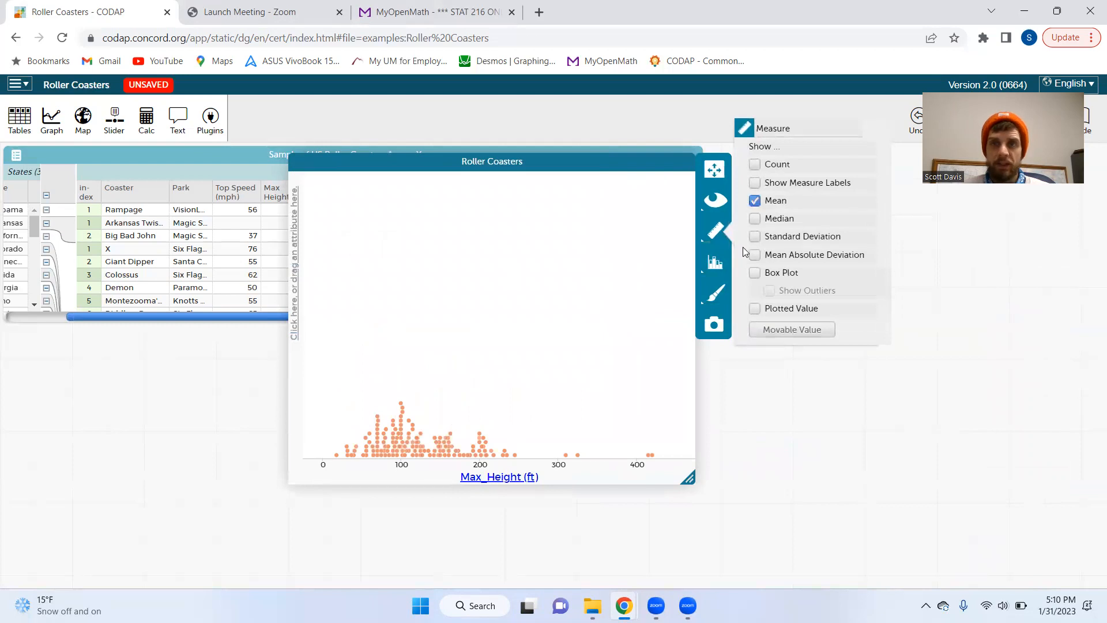
left_click(461, 295)
mouse_move(422, 279)
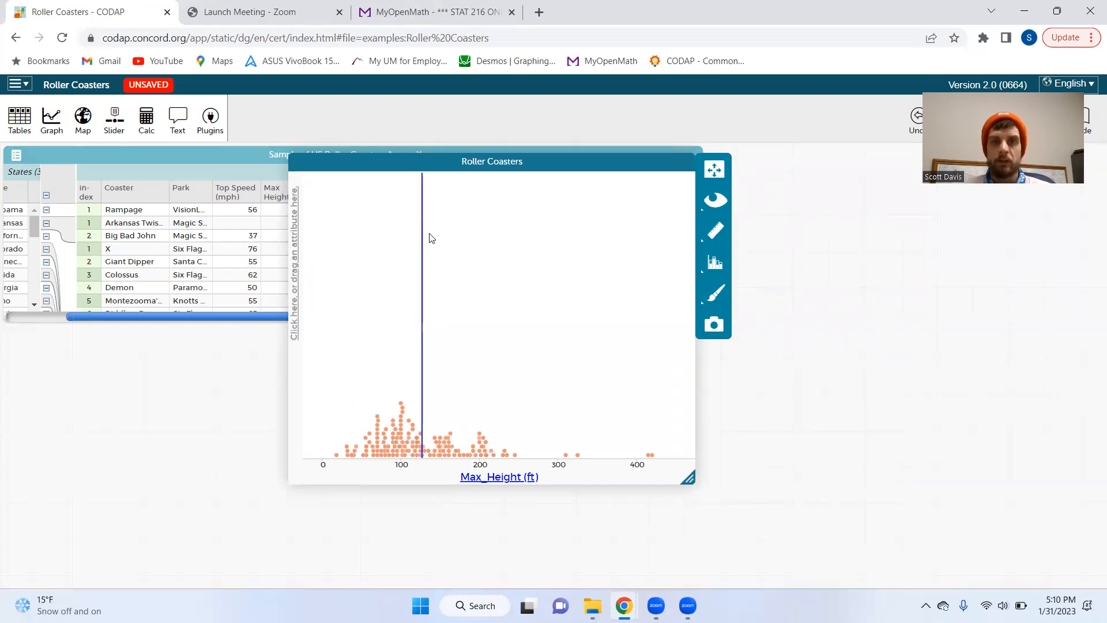
- Add the Median to the dot plot, accept Zoom's recording folder prompt, and read the mean and median lines
left_click(715, 237)
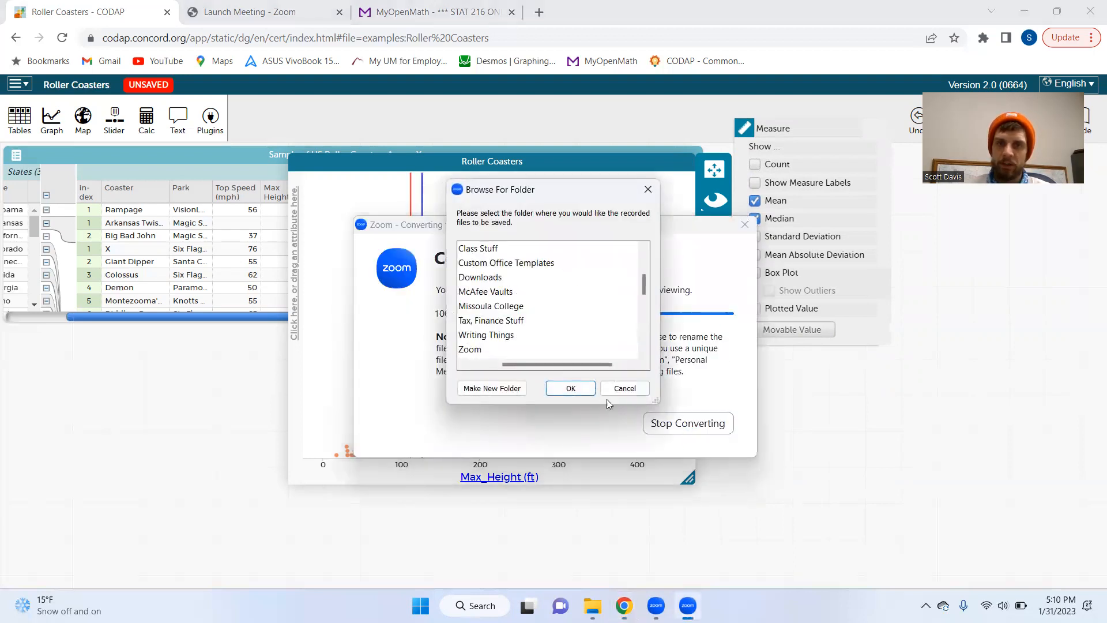
left_click(571, 388)
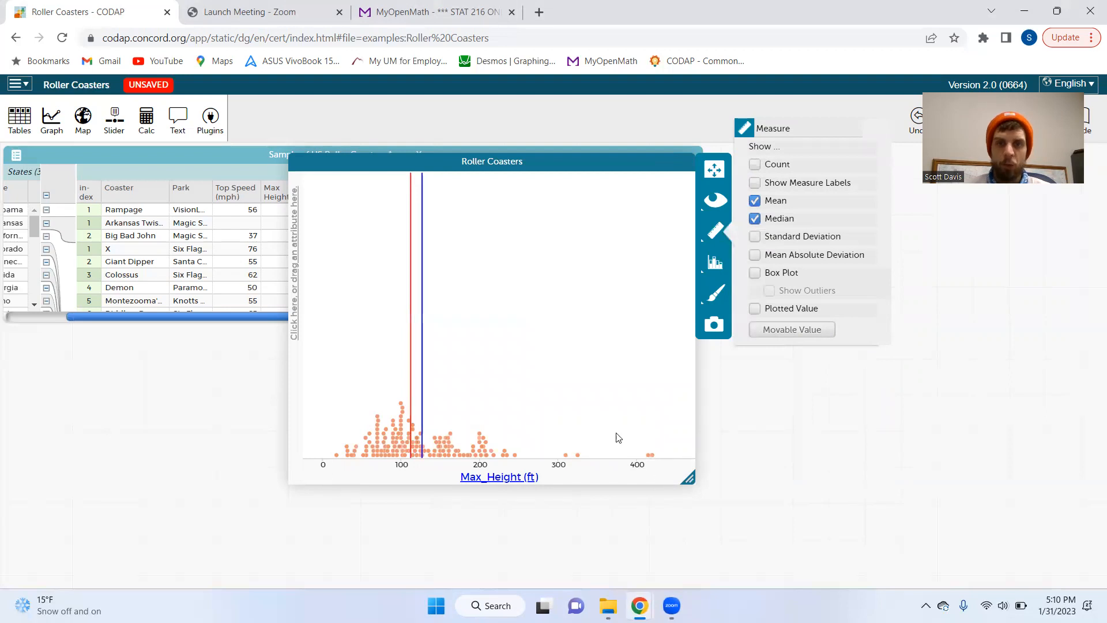
mouse_move(424, 354)
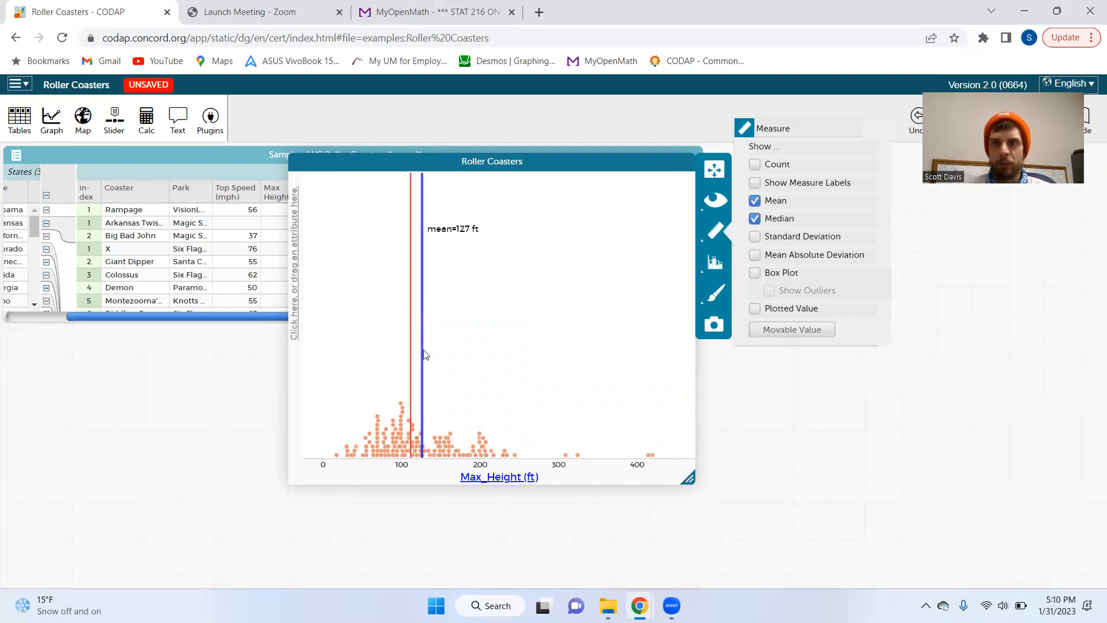
mouse_move(411, 289)
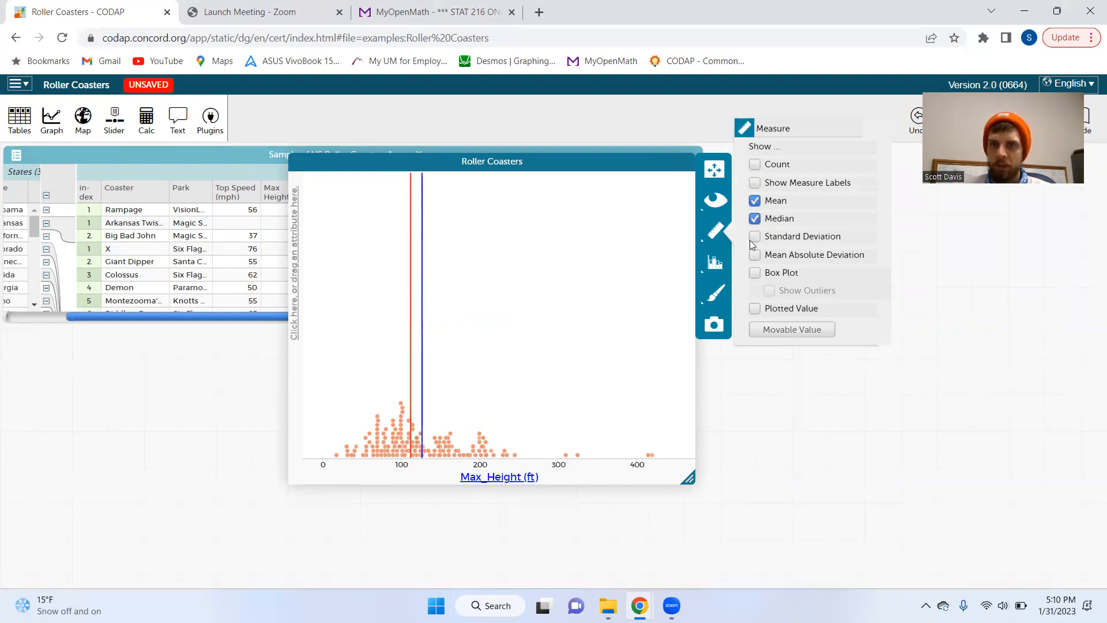
- Replace the Median with the Standard Deviation on the dot plot, and read the mean and ±1 SD values
left_click(754, 219)
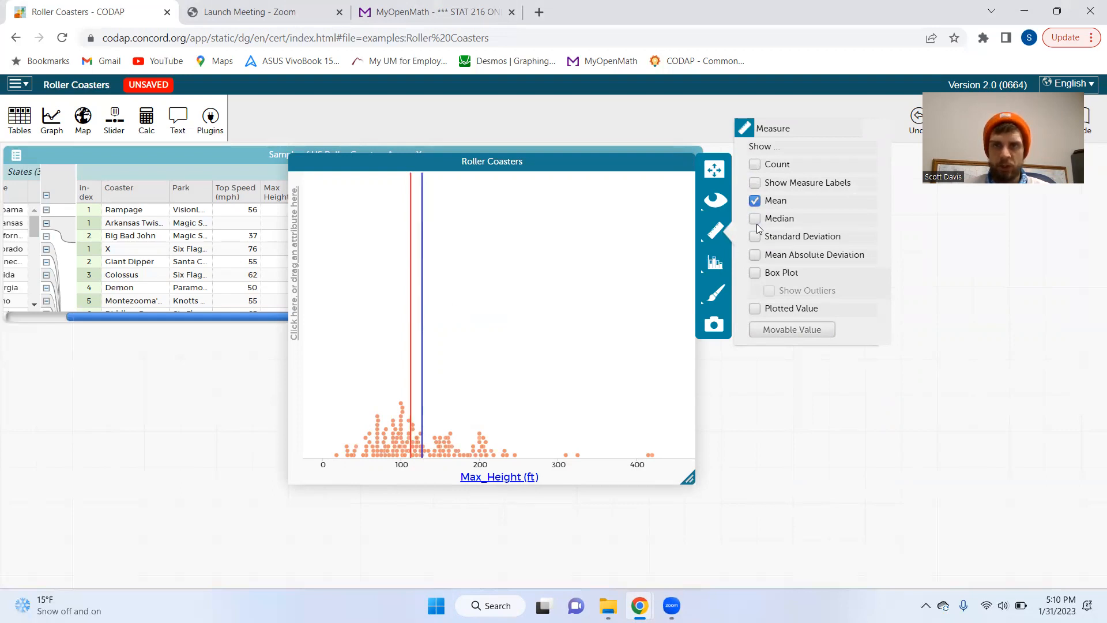
left_click(755, 237)
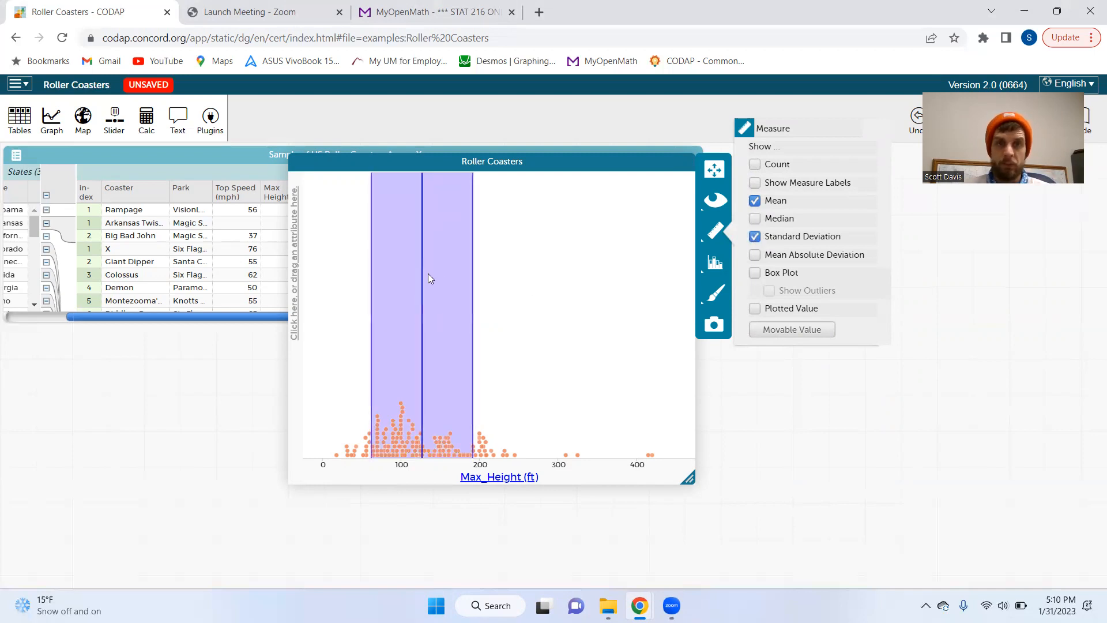
mouse_move(471, 269)
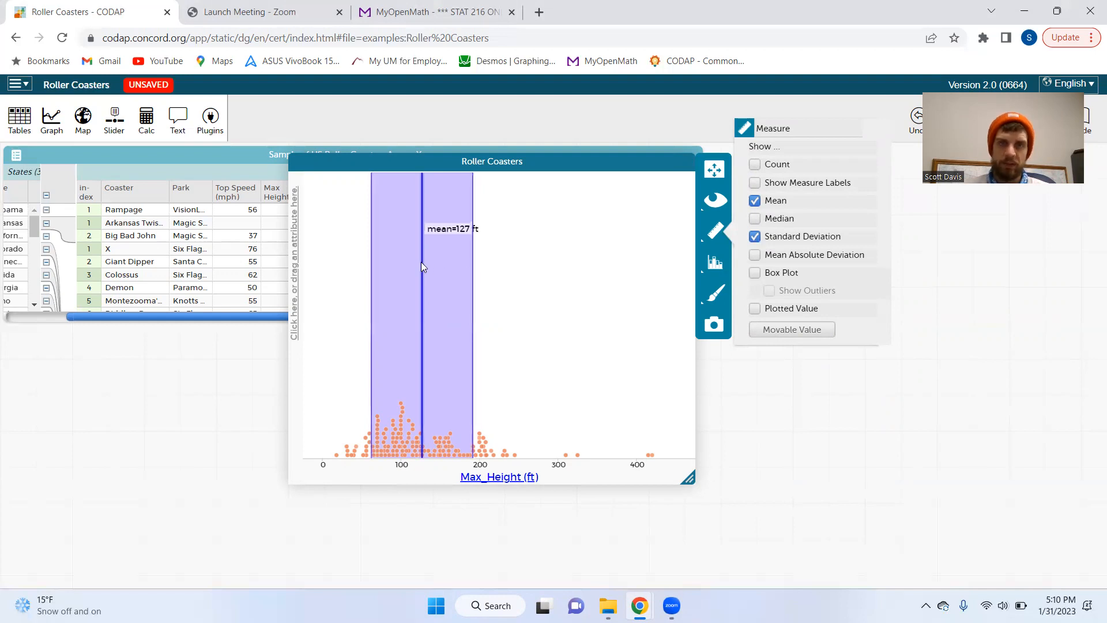
left_click(490, 265)
mouse_move(473, 263)
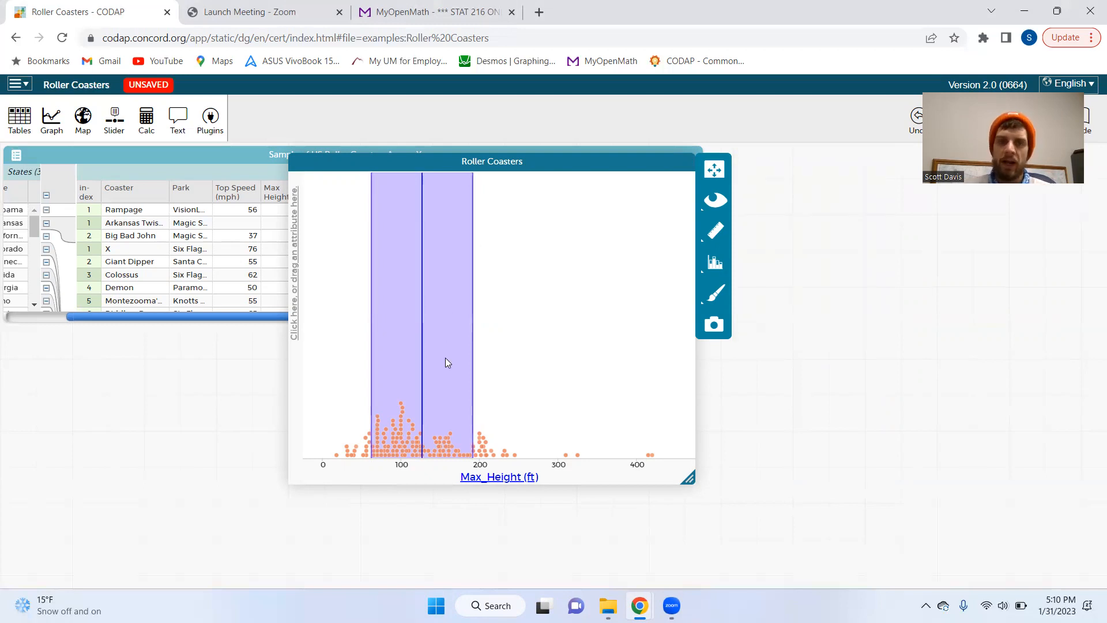
mouse_move(475, 327)
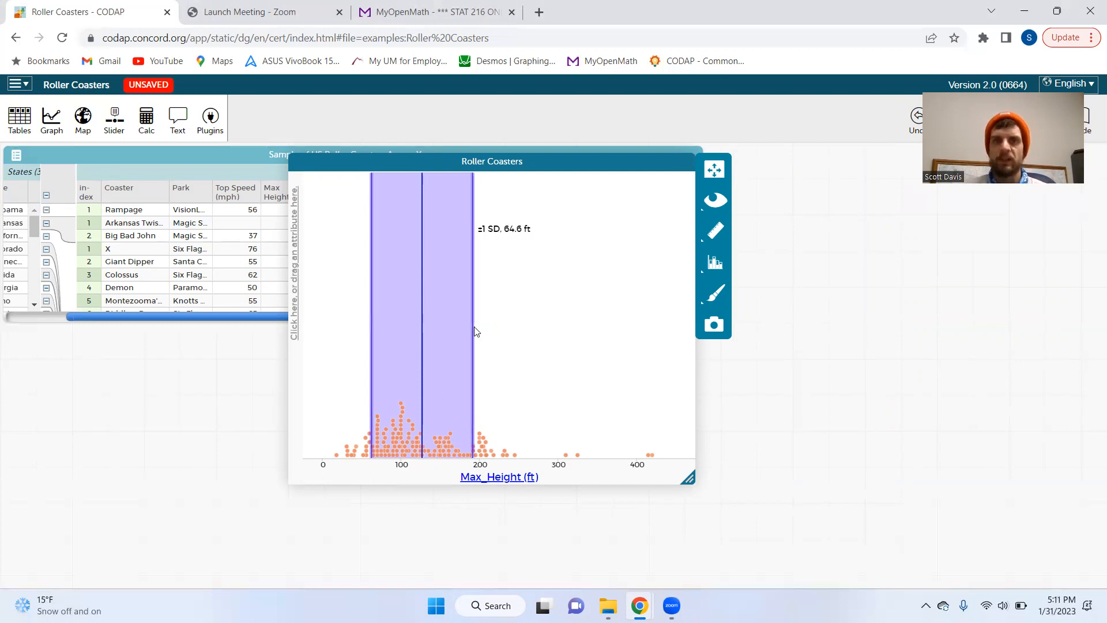
mouse_move(424, 327)
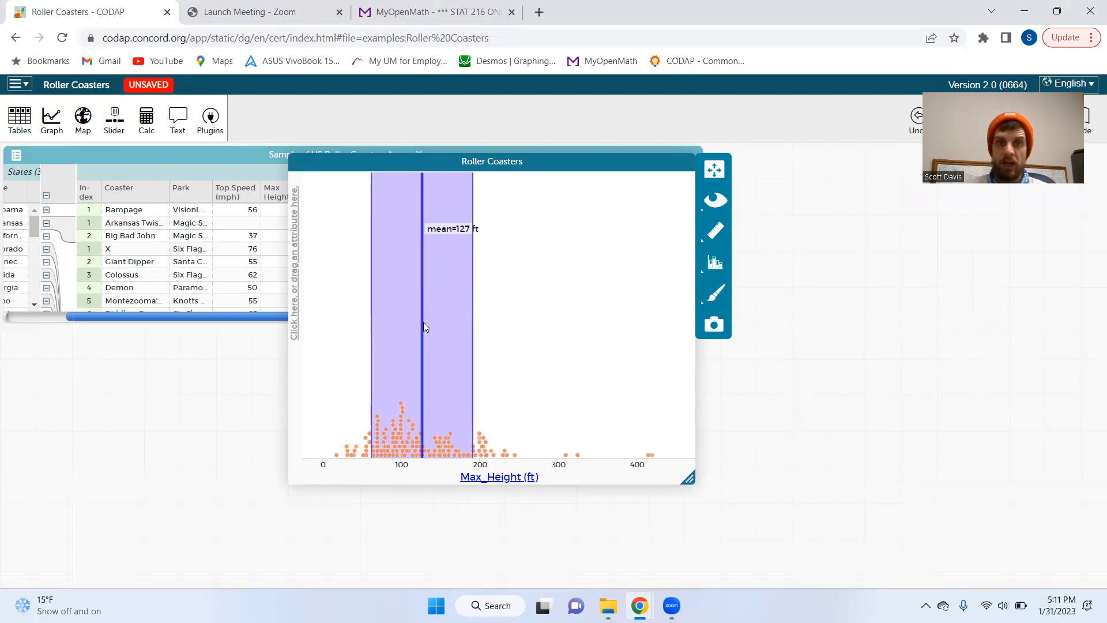
- Try the Mean Absolute Deviation measure on the dot plot, switching it off again
left_click(715, 232)
left_click(754, 254)
left_click(754, 255)
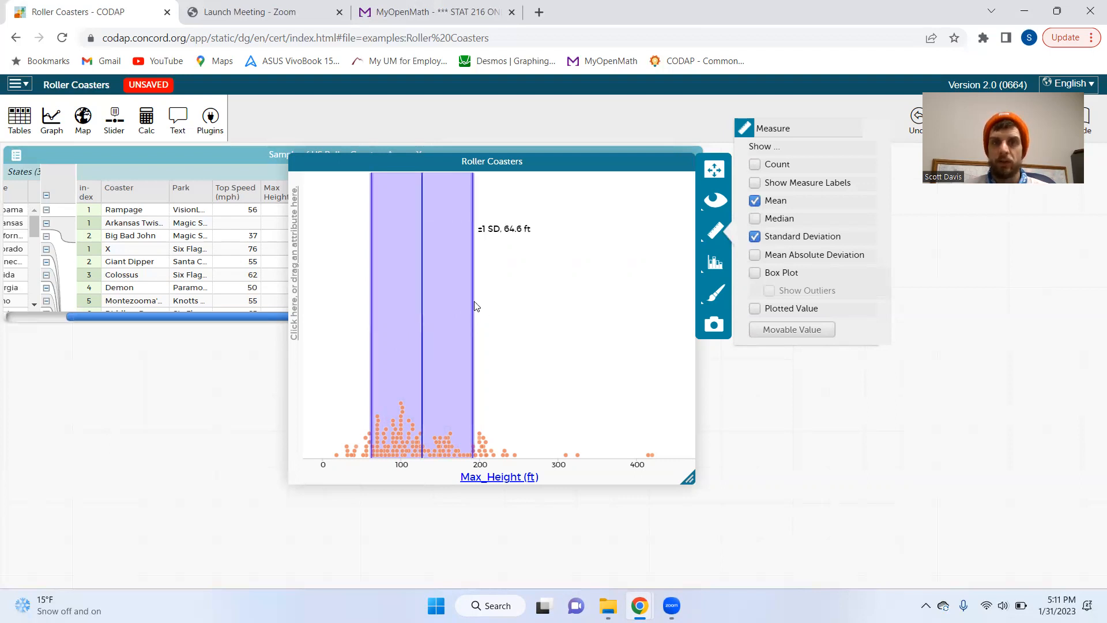
- Switch off the Standard Deviation and Mean measures, and show a box plot of Max Height
left_click(755, 236)
left_click(754, 200)
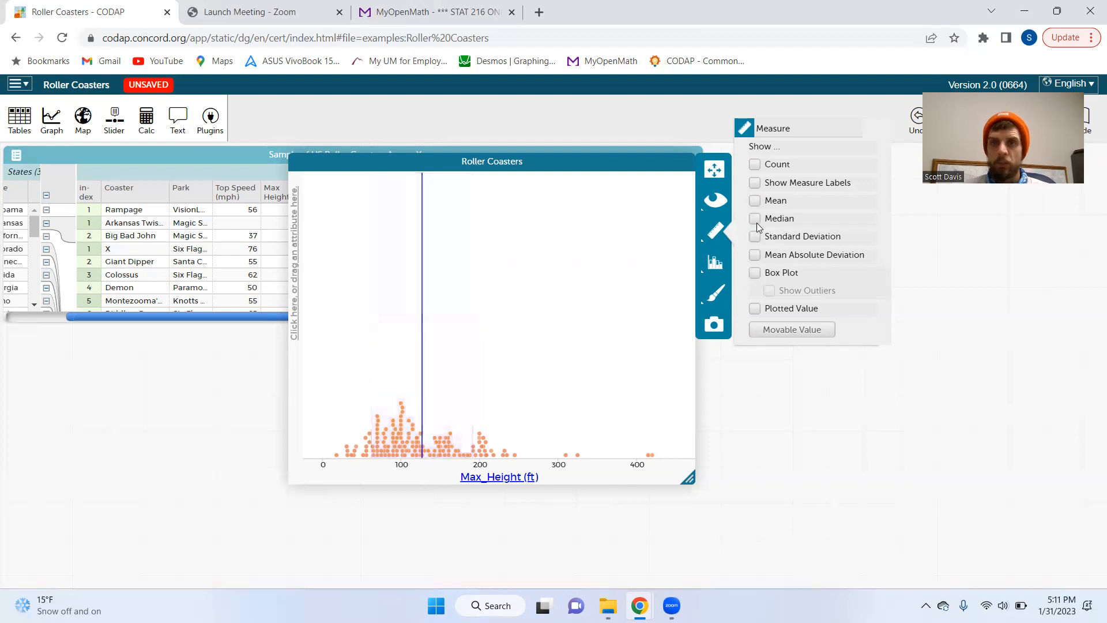
left_click(755, 273)
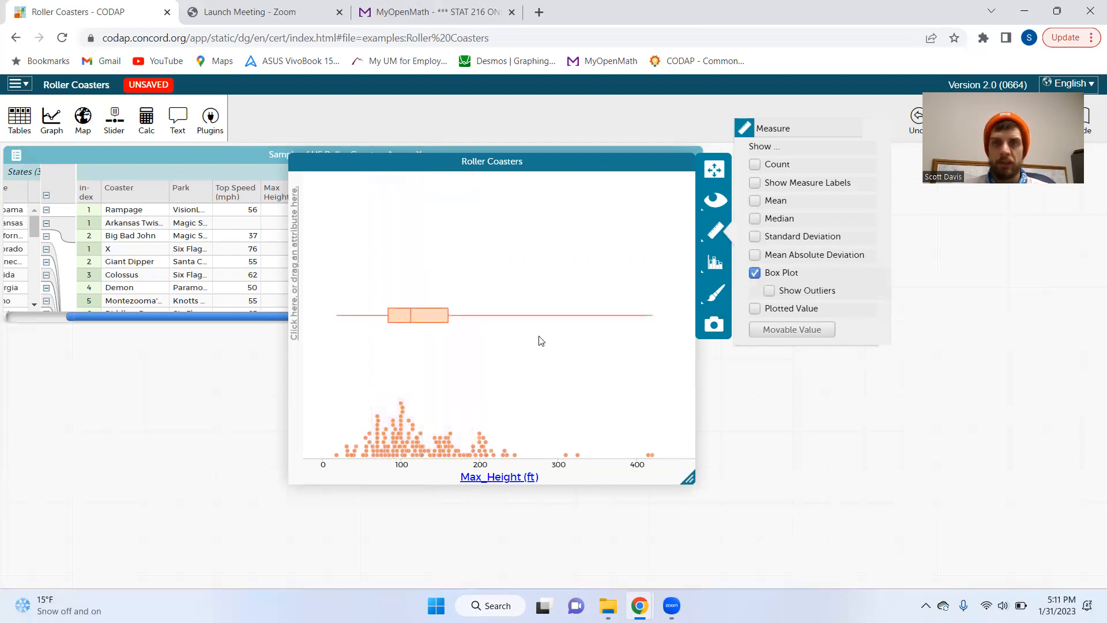
left_click(407, 249)
- Read the box plot's lower and upper whisker ends, both quartiles and the median
mouse_move(346, 322)
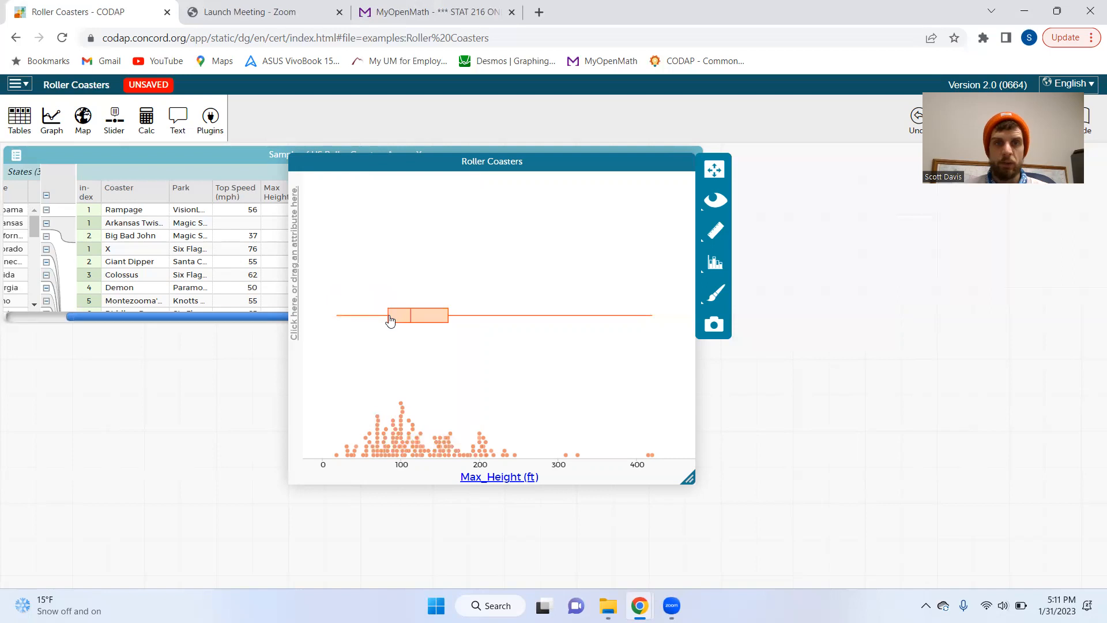
mouse_move(390, 322)
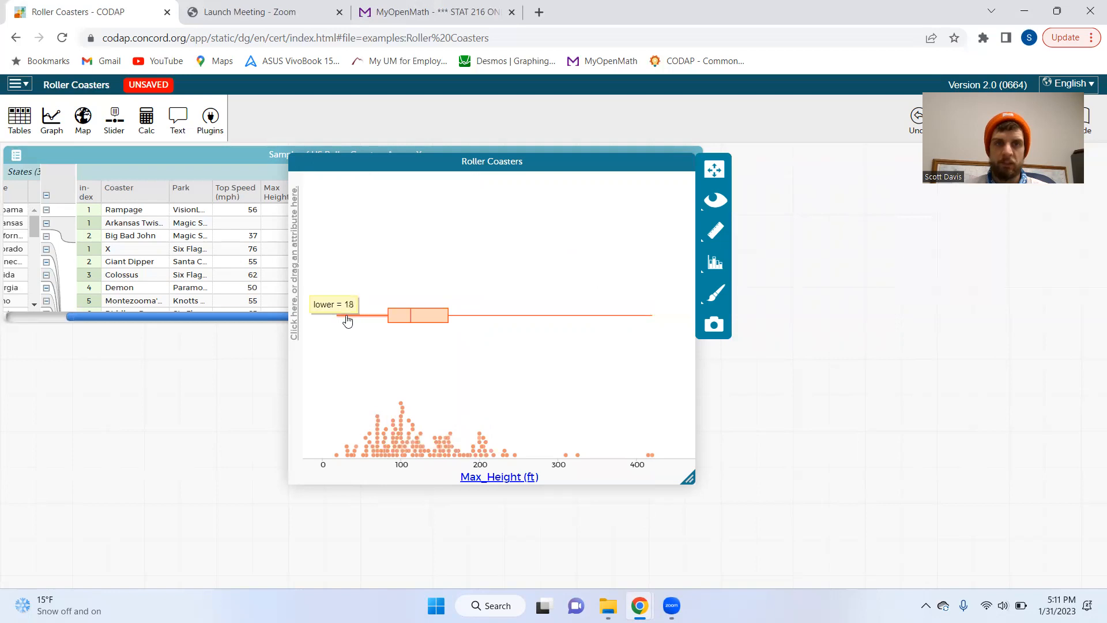
right_click(390, 318)
left_click(423, 317)
mouse_move(411, 320)
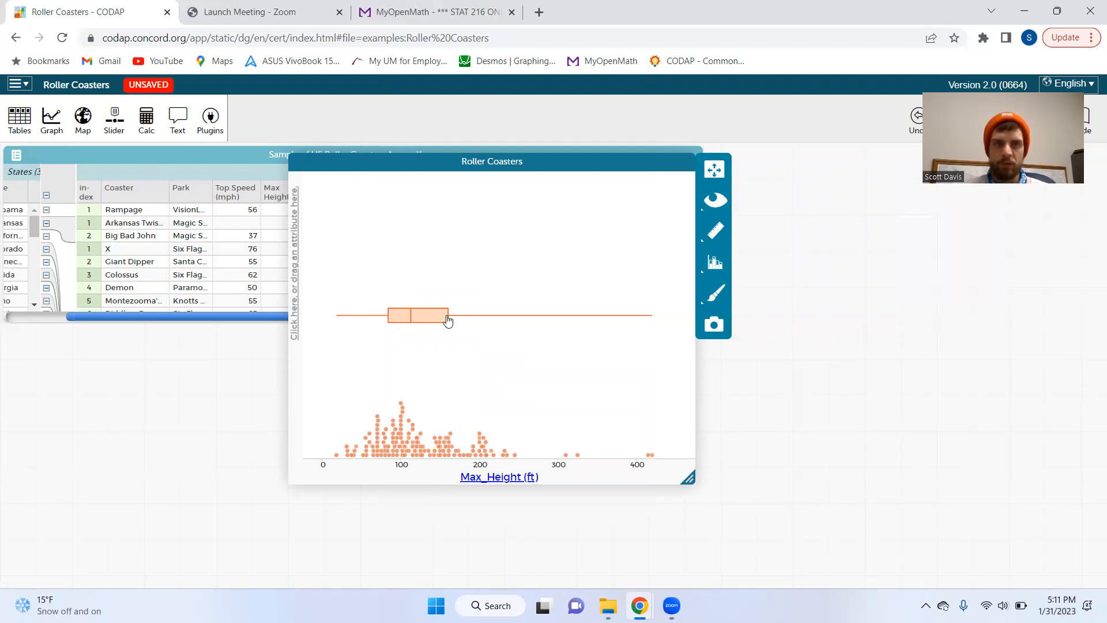
mouse_move(449, 320)
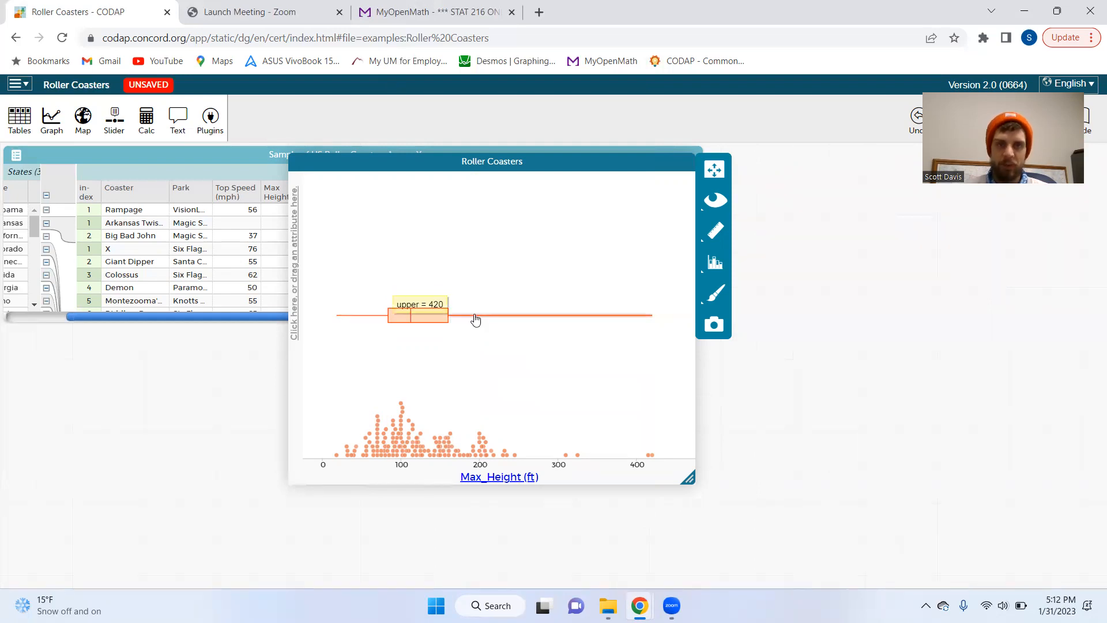
- Show outliers on the Max Height box plot, and inspect the values of the outliers, upper quartile and whiskers
left_click(719, 267)
left_click(716, 241)
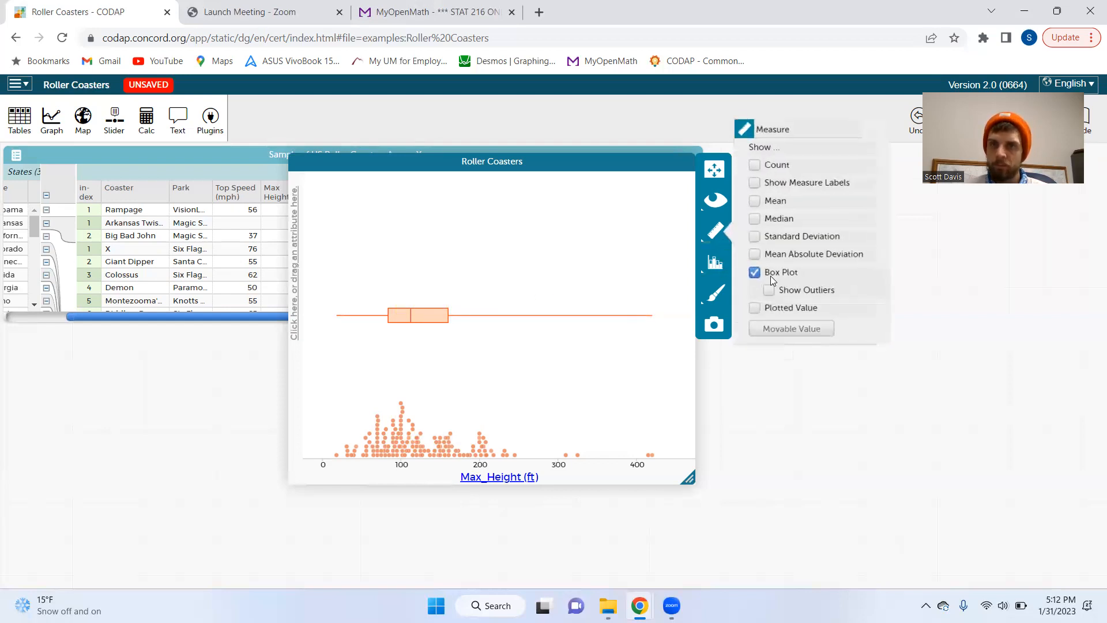
left_click(769, 290)
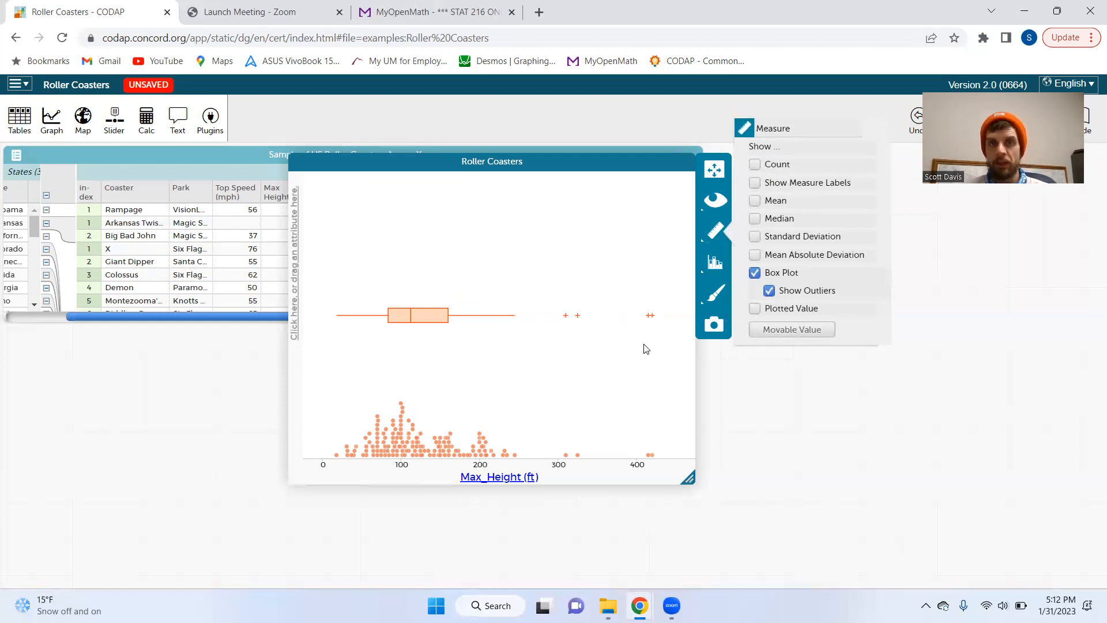
mouse_move(568, 319)
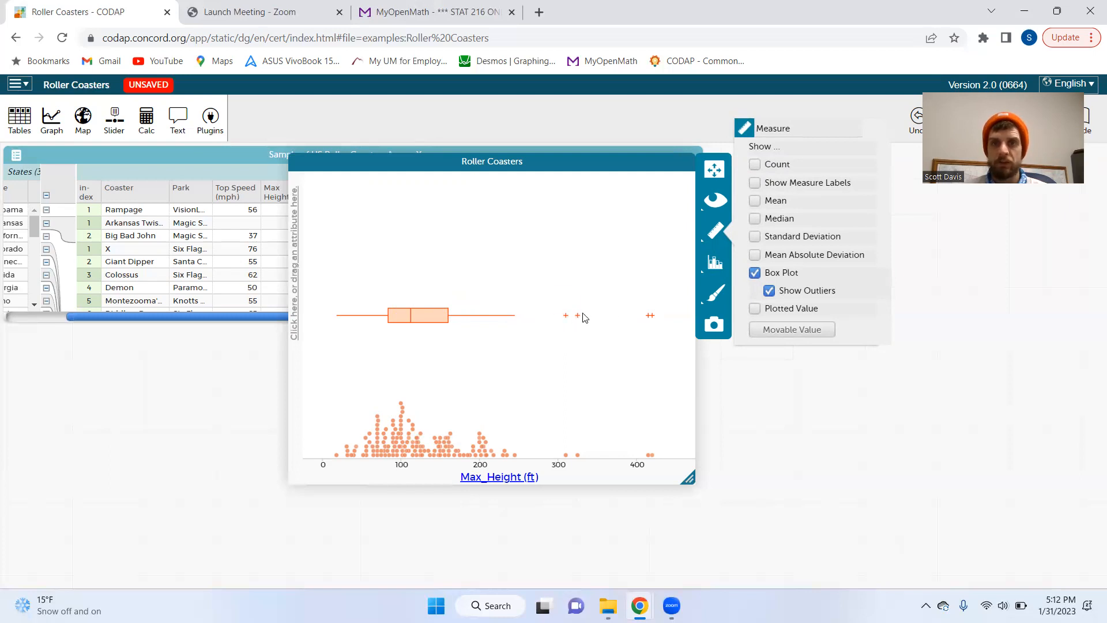
mouse_move(650, 318)
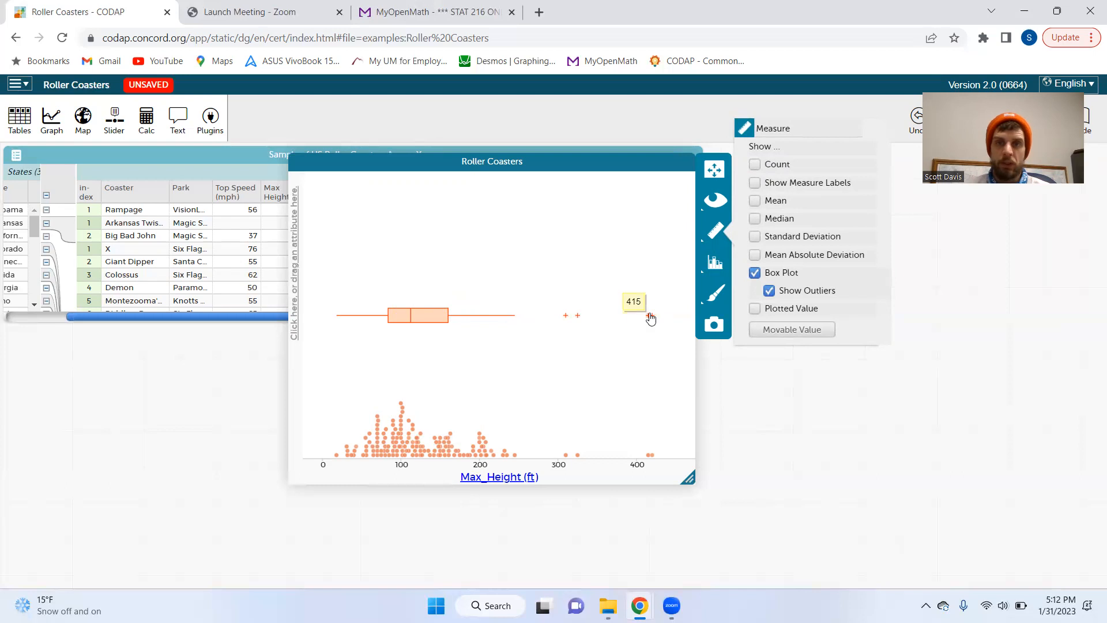
right_click(450, 317)
key("Escape")
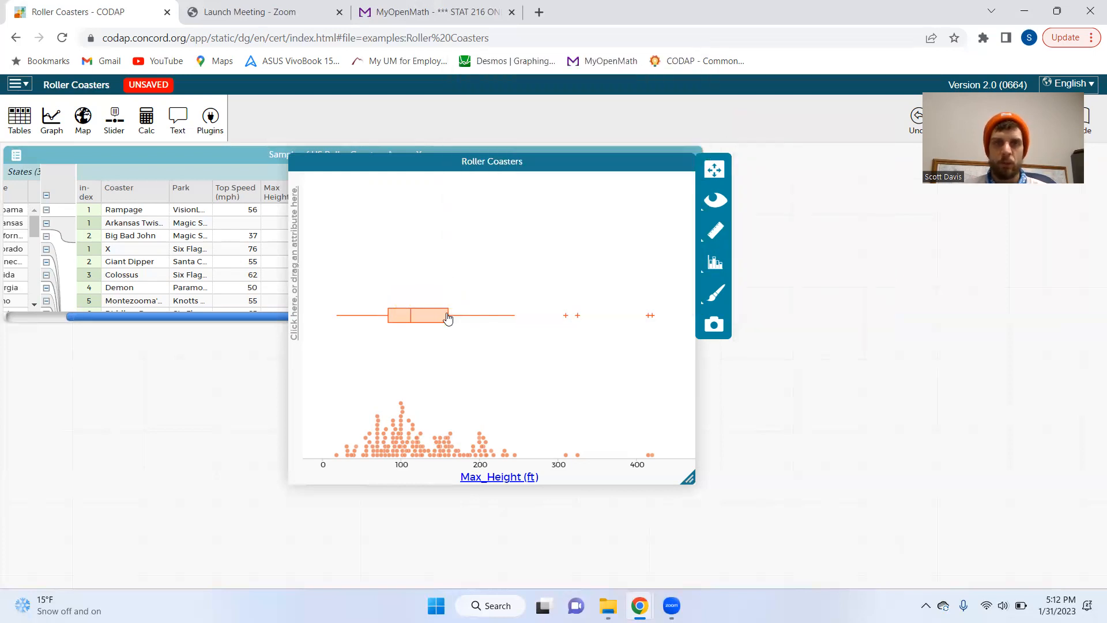
mouse_move(515, 321)
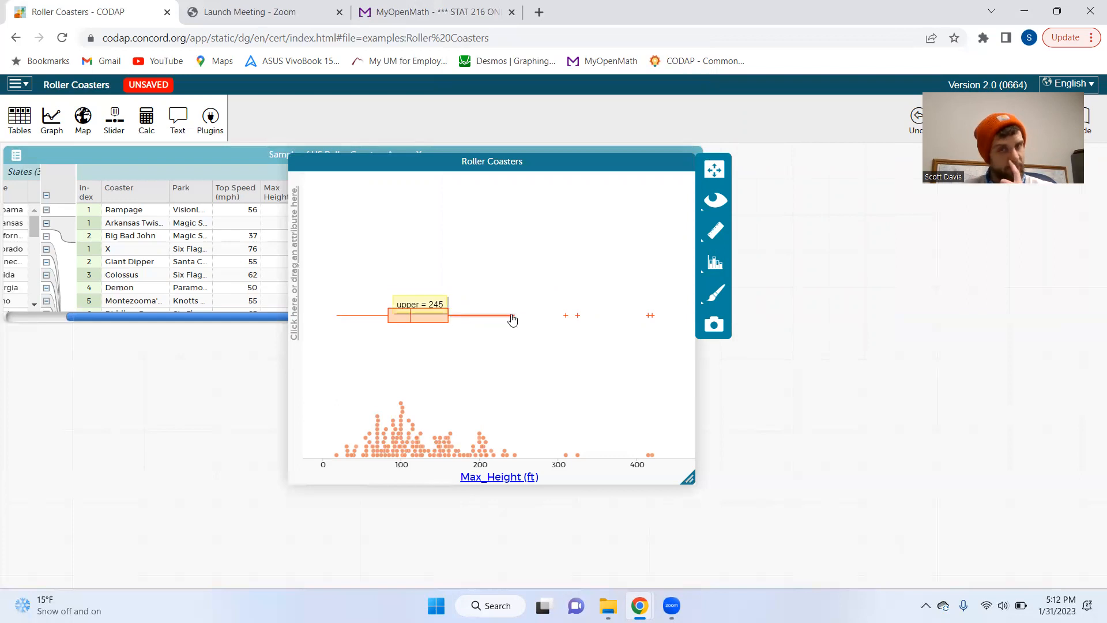
mouse_move(371, 317)
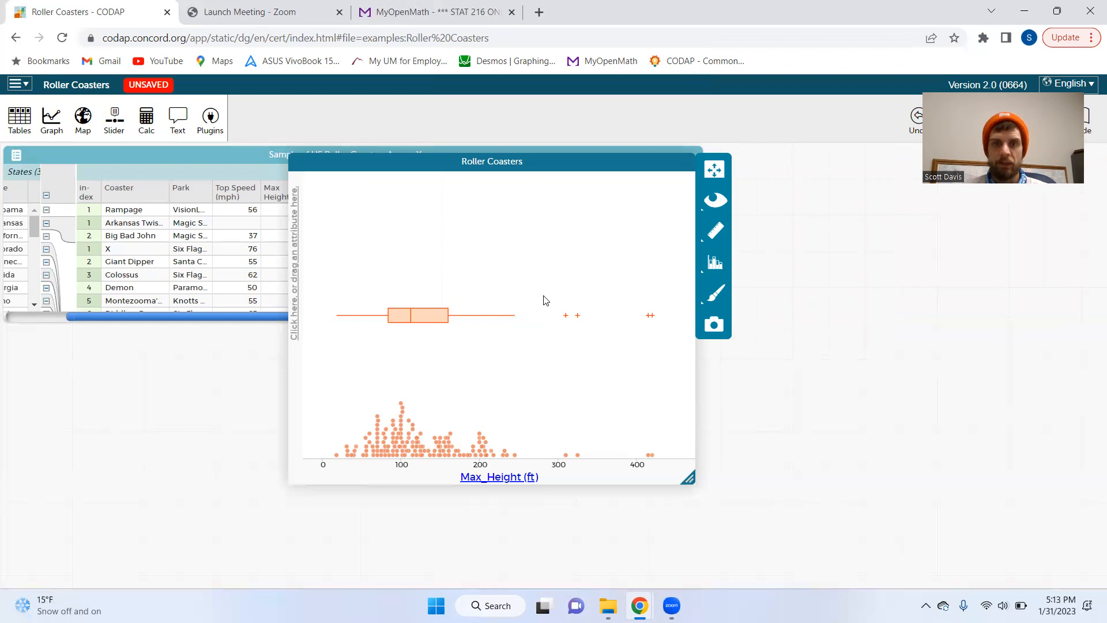
left_click(717, 296)
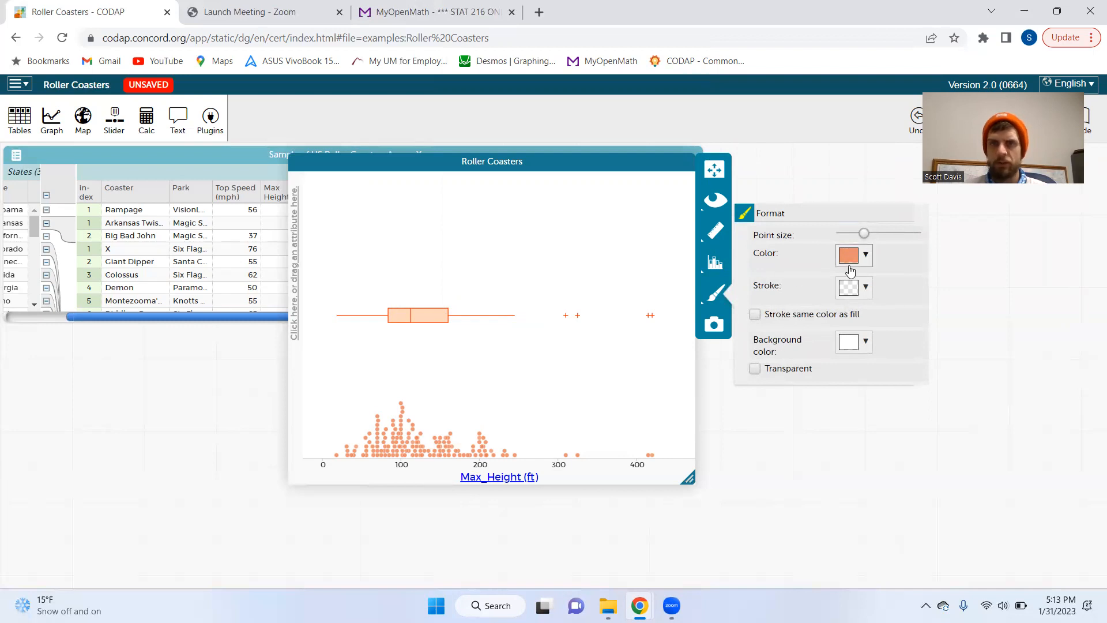
left_click(708, 272)
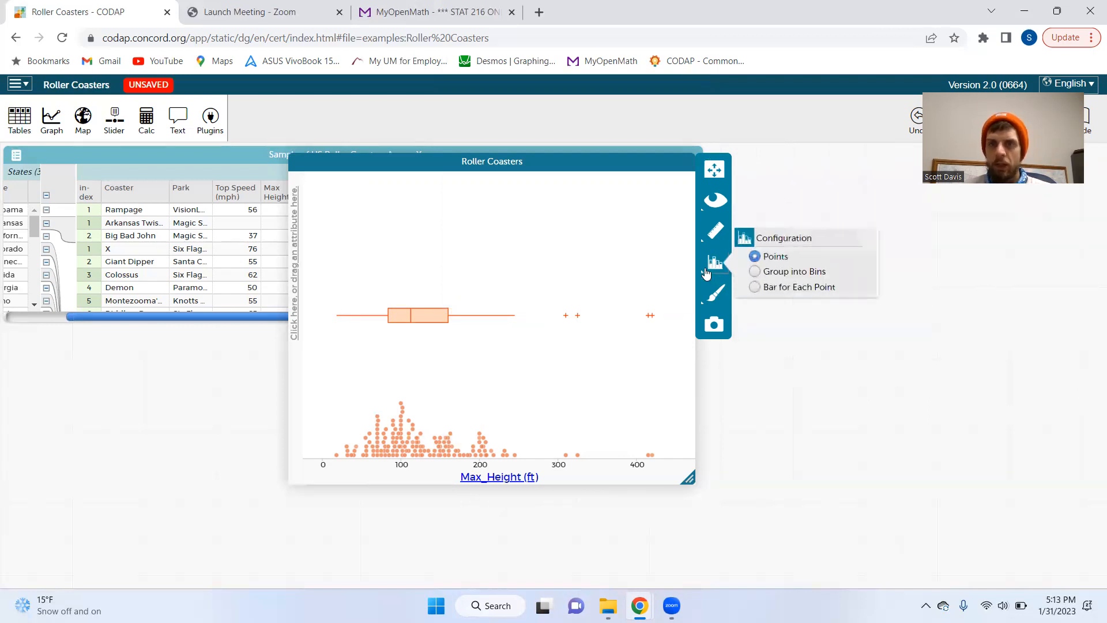
left_click(648, 262)
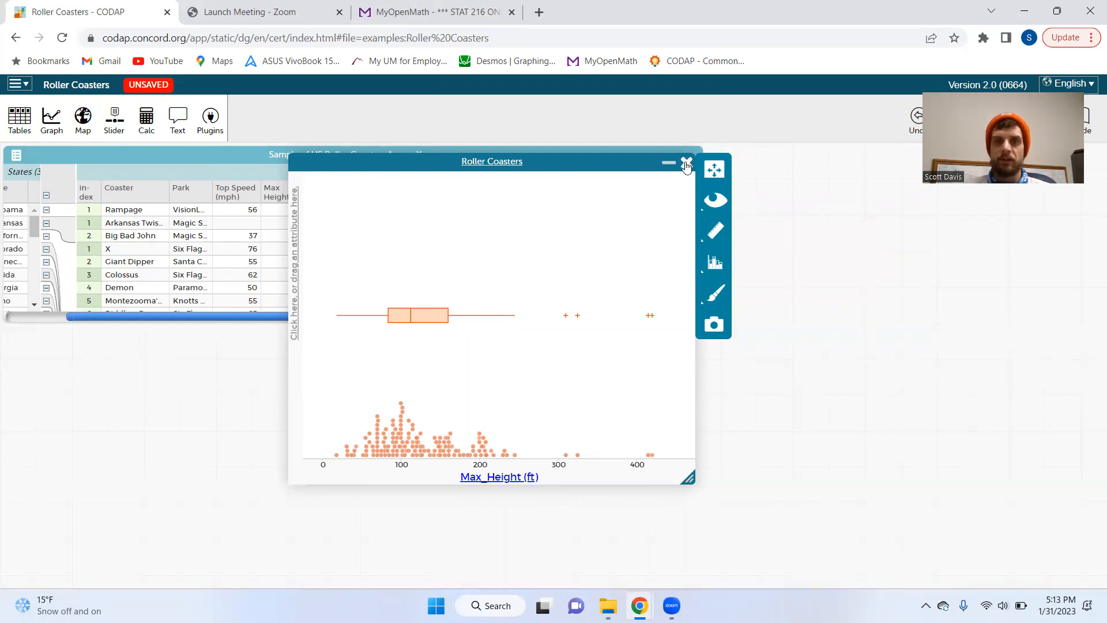
left_click(710, 265)
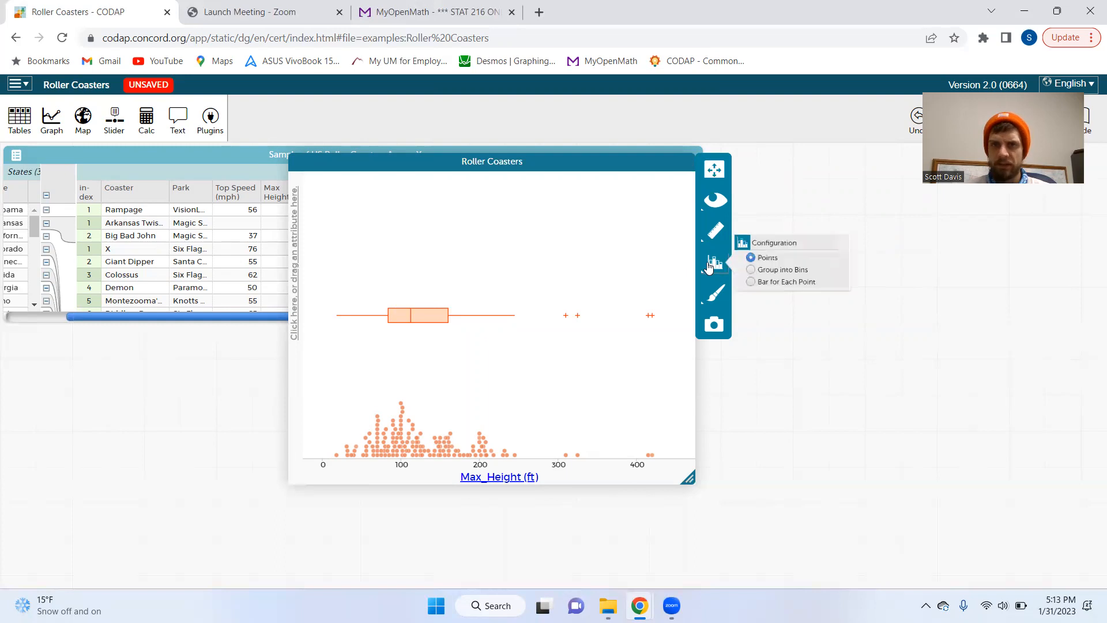
- Replace the box plot with the Standard Deviation measure on the dot plot, and inspect the edge of its band
left_click(715, 230)
left_click(755, 237)
left_click(757, 274)
mouse_move(474, 281)
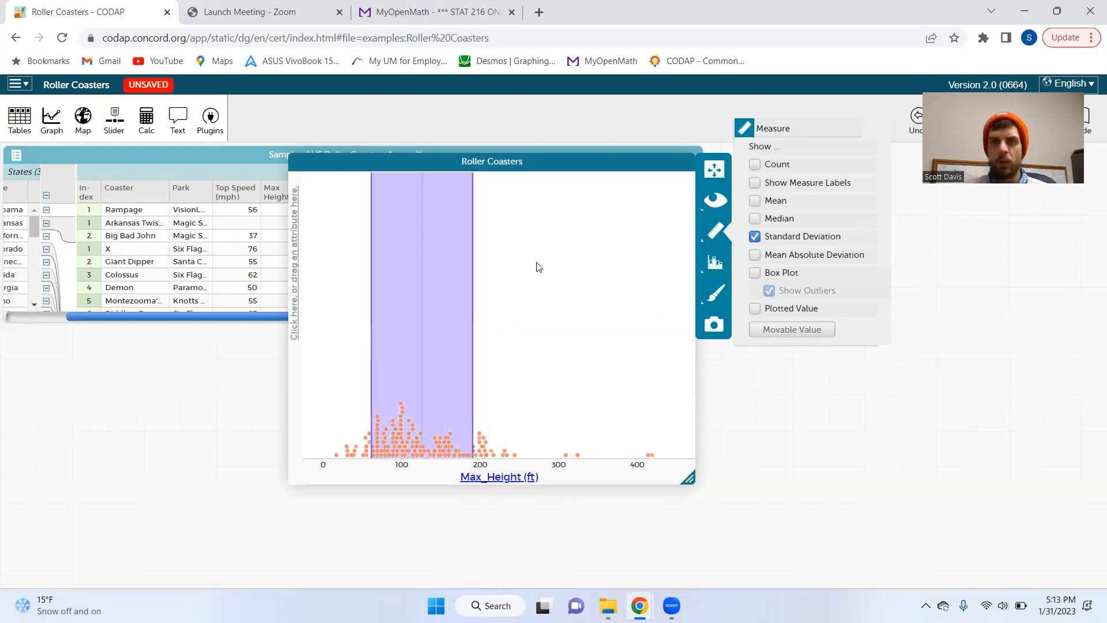
- Switch off the Standard Deviation measure and close the Max Height graph
left_click(754, 237)
left_click_drag(594, 164, 556, 199)
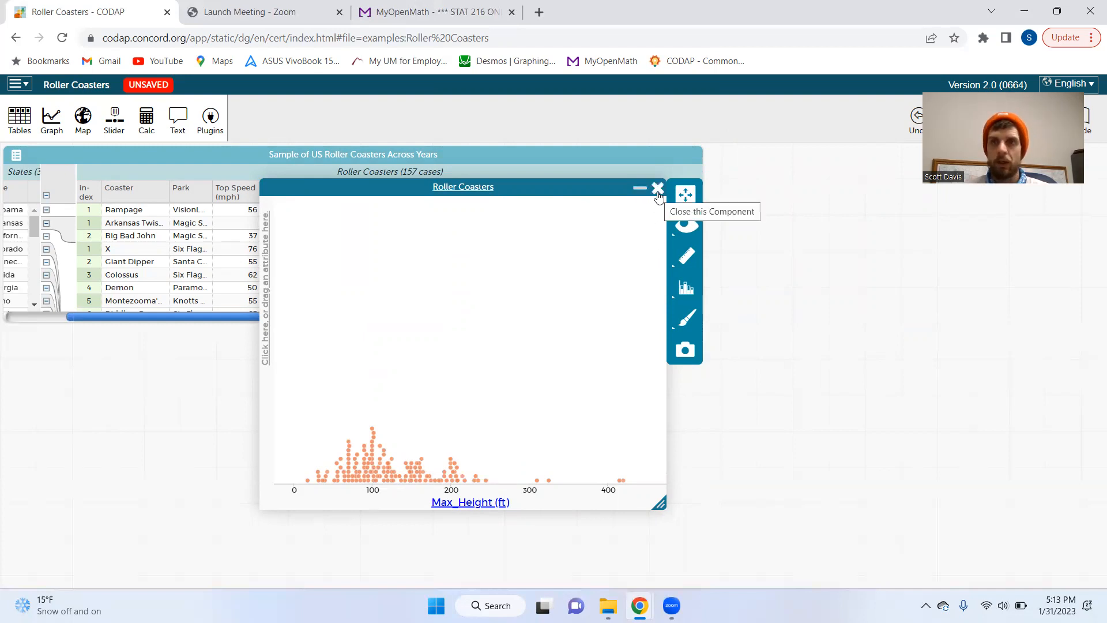
left_click(658, 189)
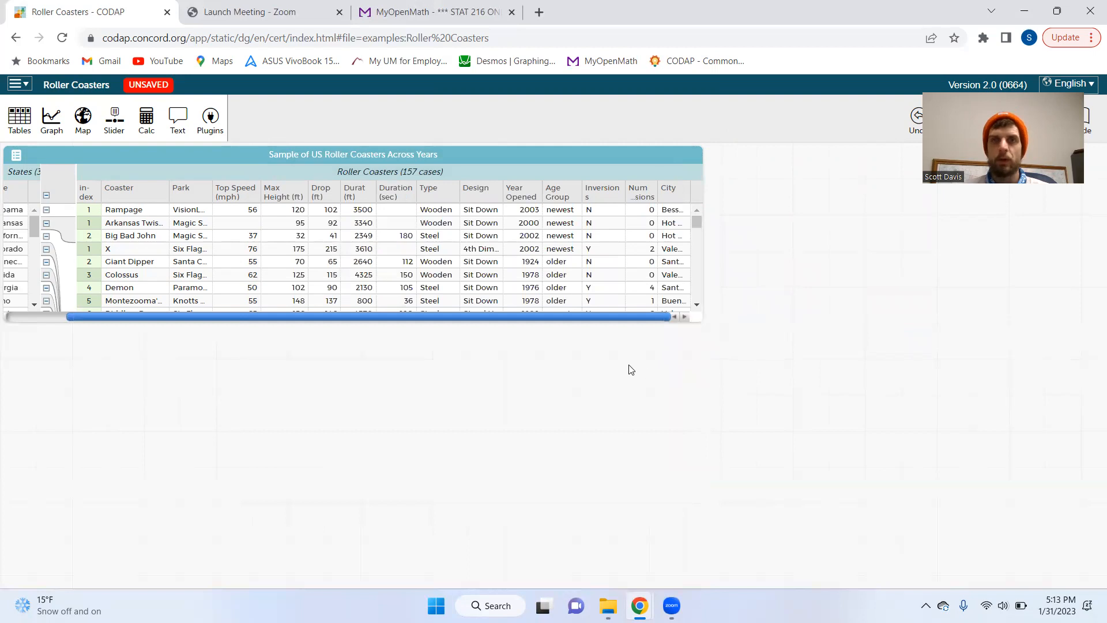